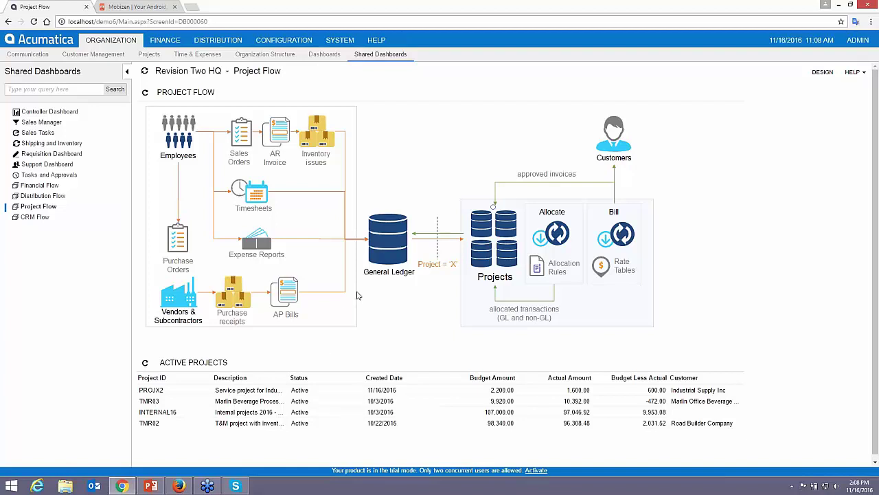
Open the Projects entry form in a new tab via the Projects icon on the Project Flow diagram
click(492, 238)
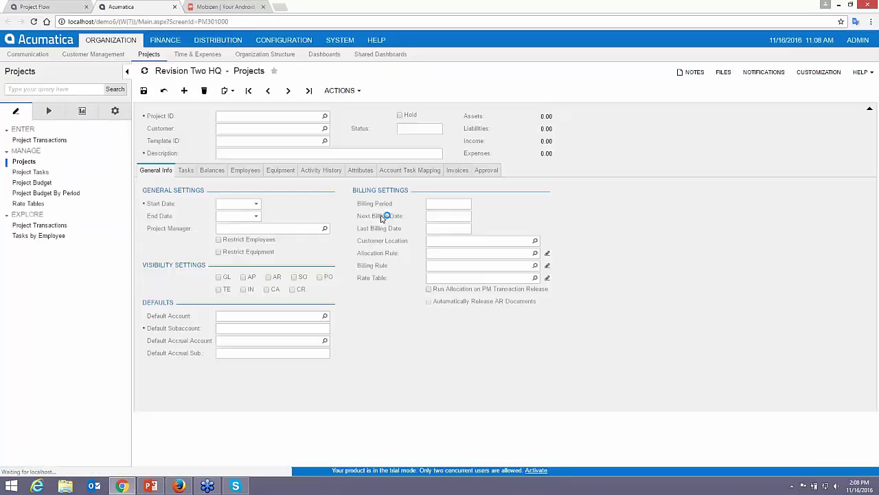
Create project PROJDEMO for customer APOSTELSCH based on the SERVICEPRJ template
click(263, 116)
text(PROJ)
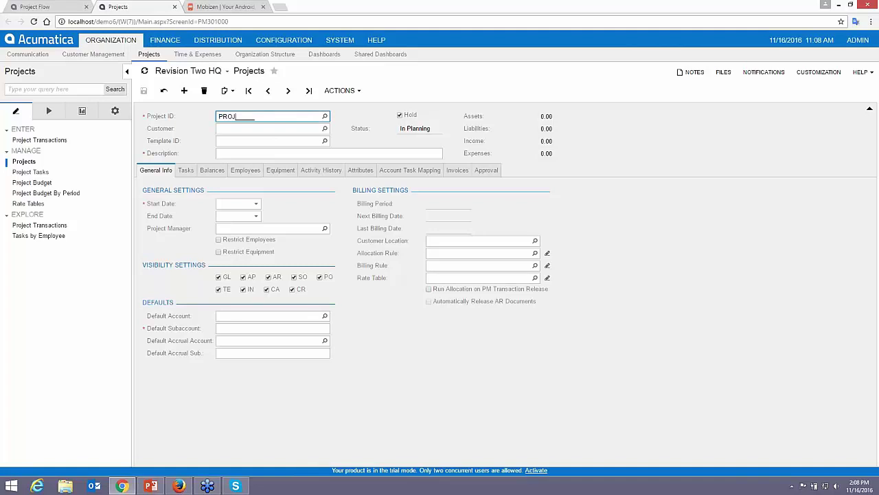
text(DEMO)
key(Tab)
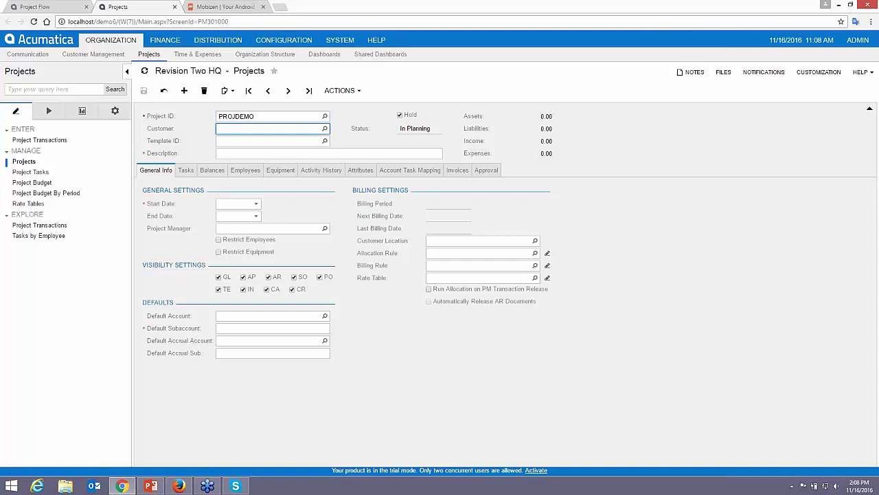
click(325, 128)
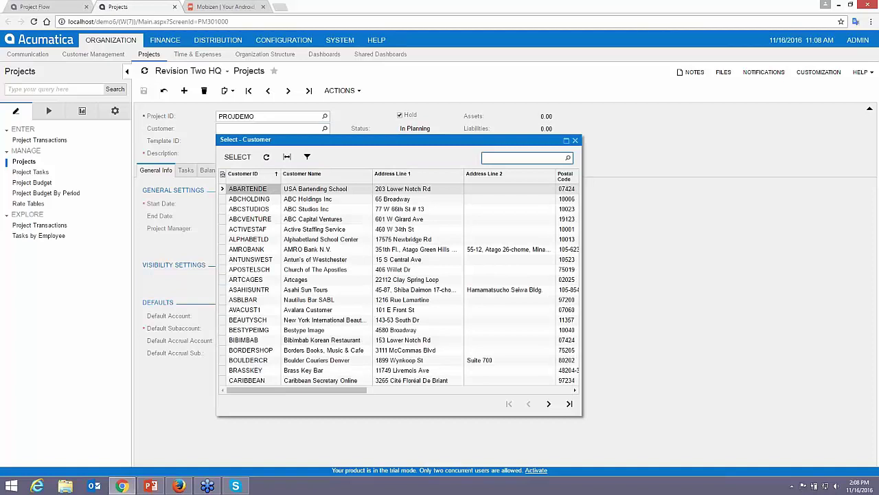
double_click(258, 270)
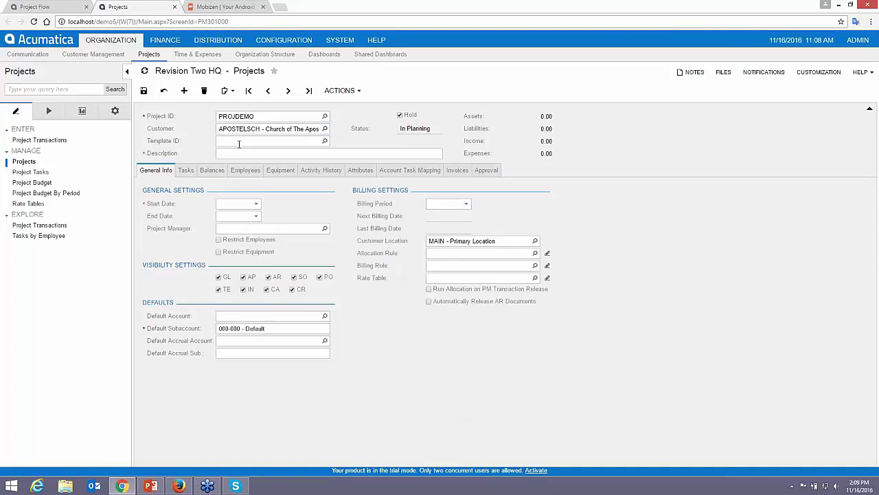
click(325, 140)
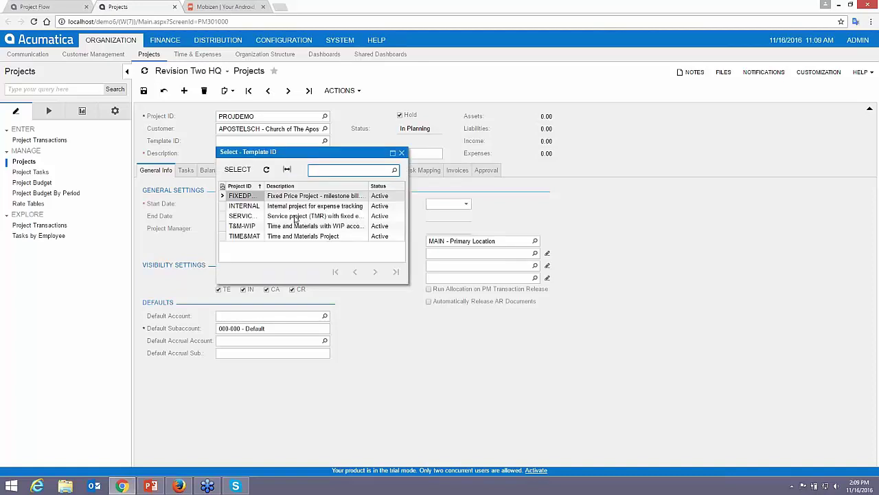
click(296, 216)
double_click(296, 215)
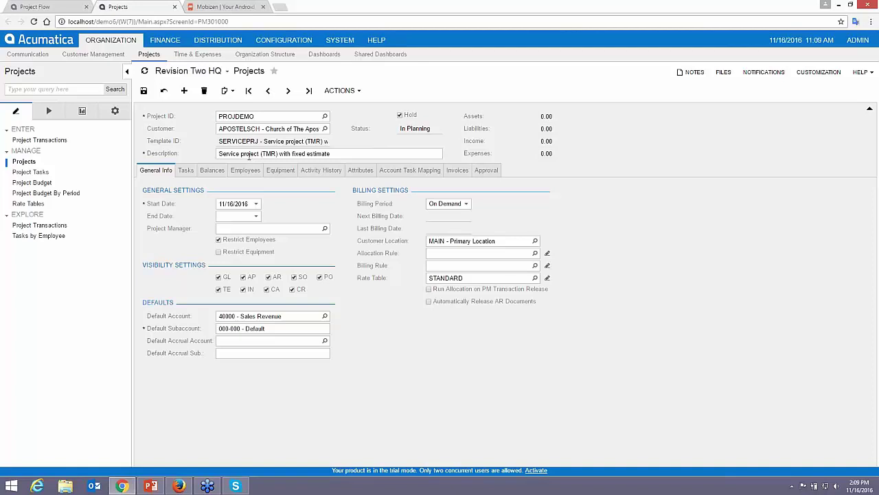
Save PROJDEMO and change its description to 'Service project Church of the Apostles'
click(147, 94)
click(238, 155)
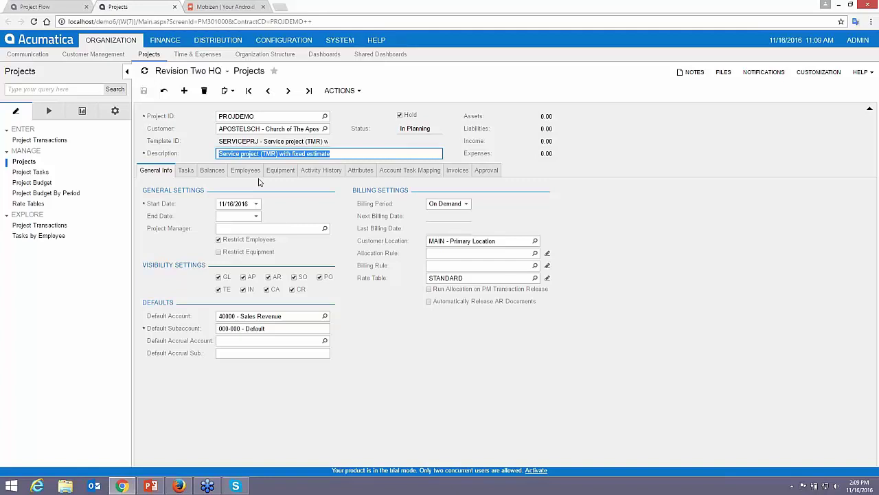
click(260, 154)
drag(261, 154, 352, 154)
key(BackSpace)
text(Churc)
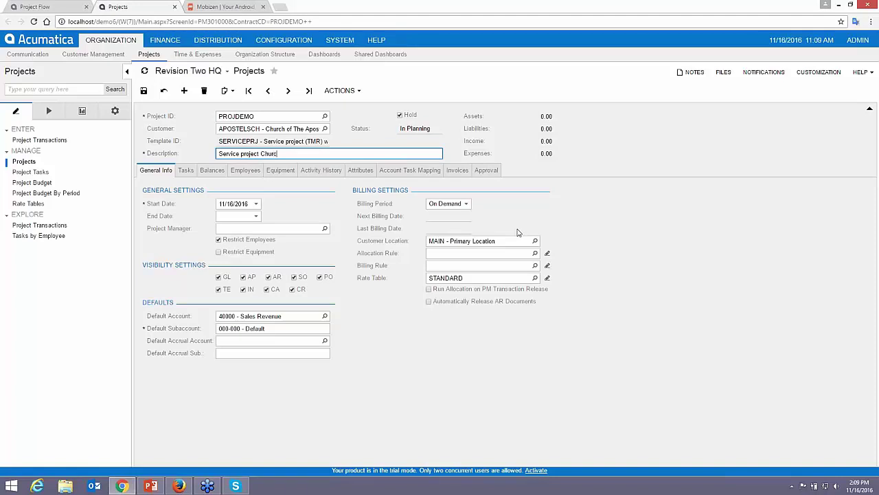
text(h of the Apostles)
key(Tab)
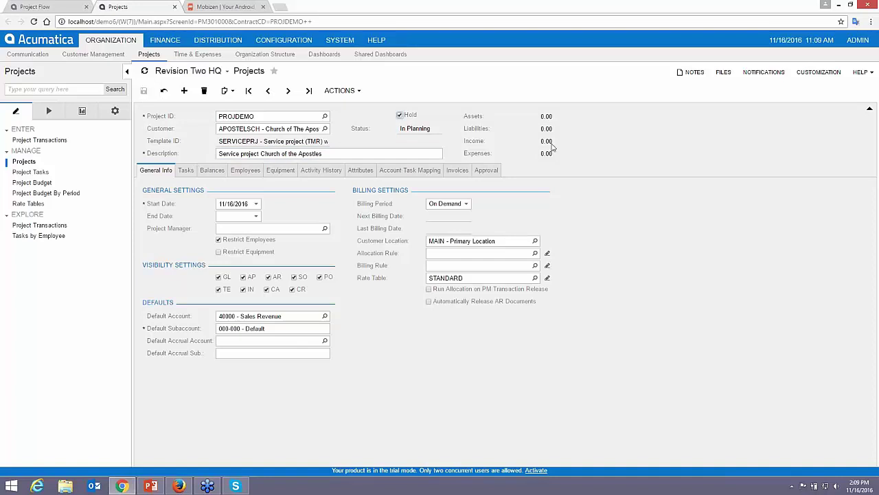
Attach a short record note about the project to PROJDEMO
click(687, 76)
click(685, 92)
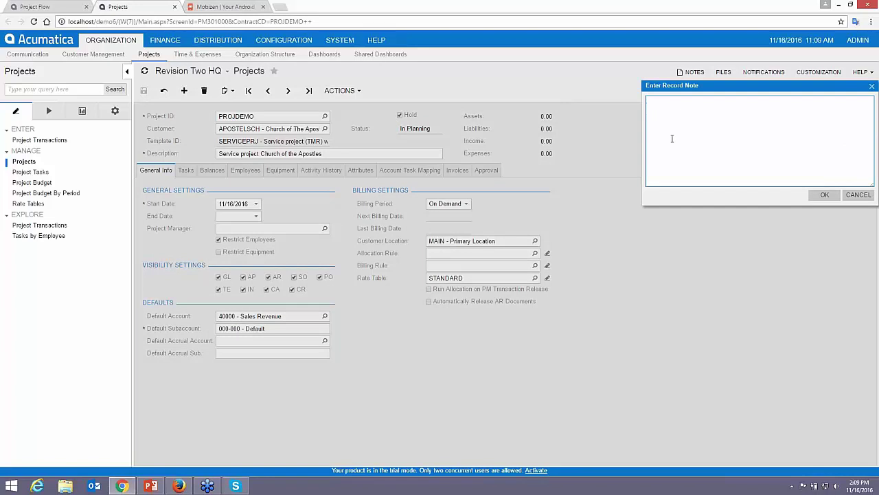
text(some note about hte project)
click(825, 195)
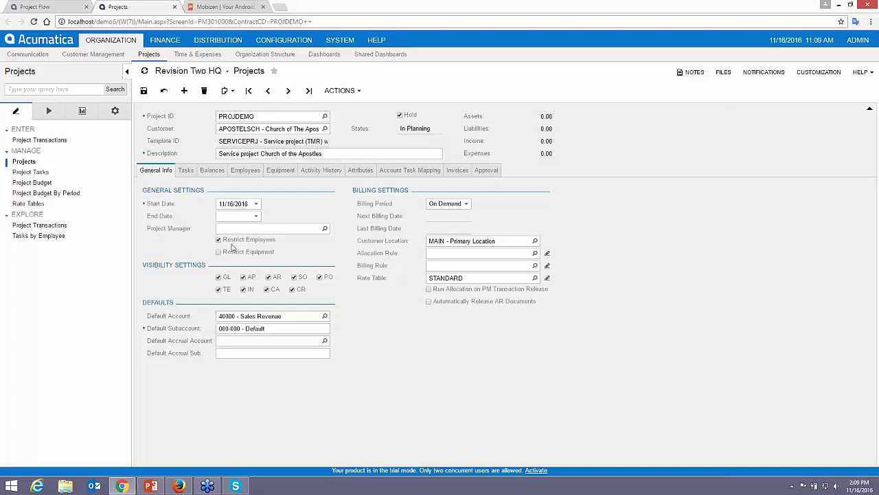
Replace the last employee on PROJDEMO's Employees list with a FINANCE employee found by 'max', and save
click(248, 171)
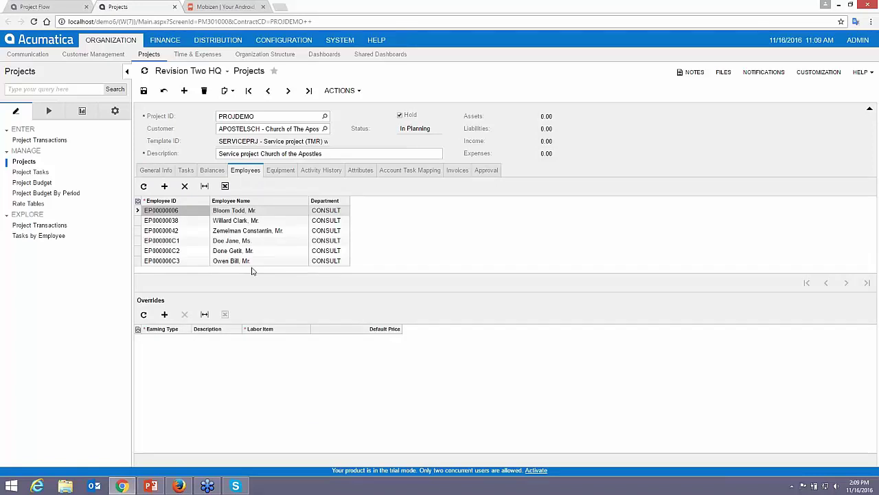
click(229, 263)
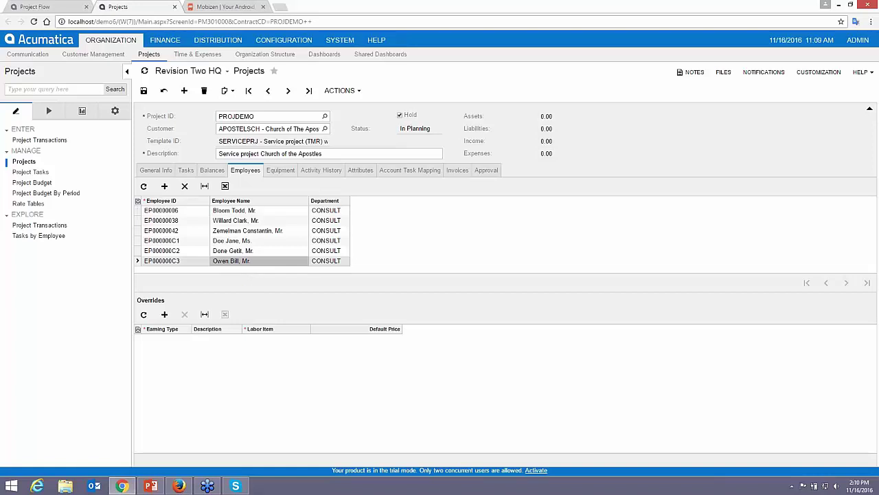
click(184, 185)
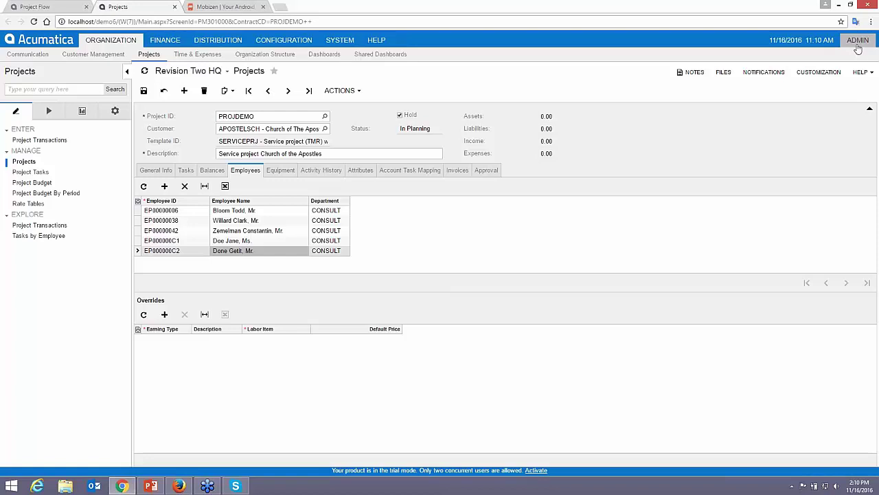
click(164, 185)
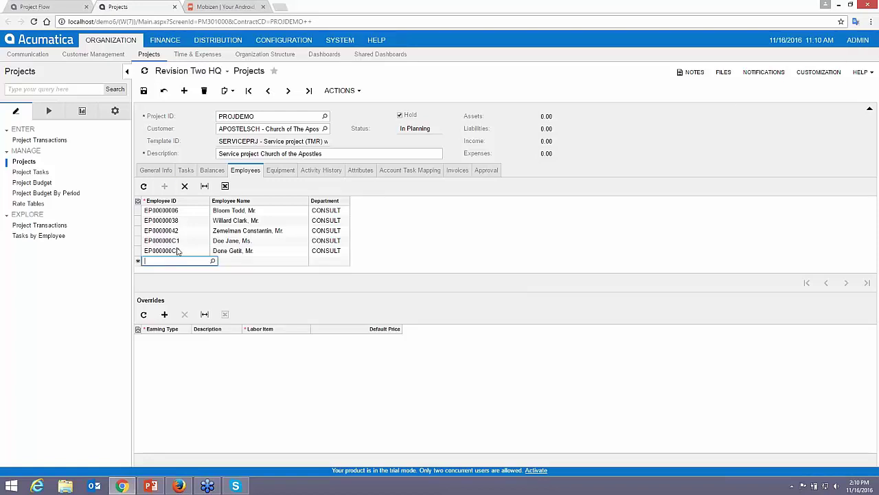
text(max)
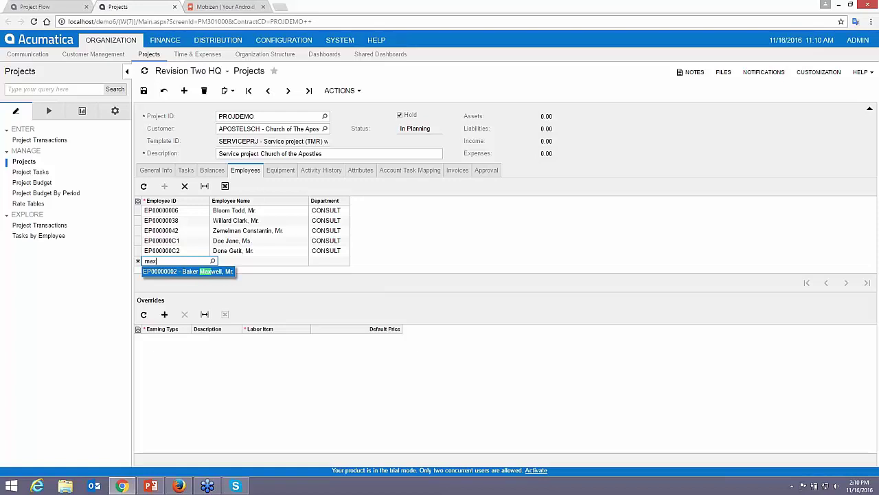
key(Return)
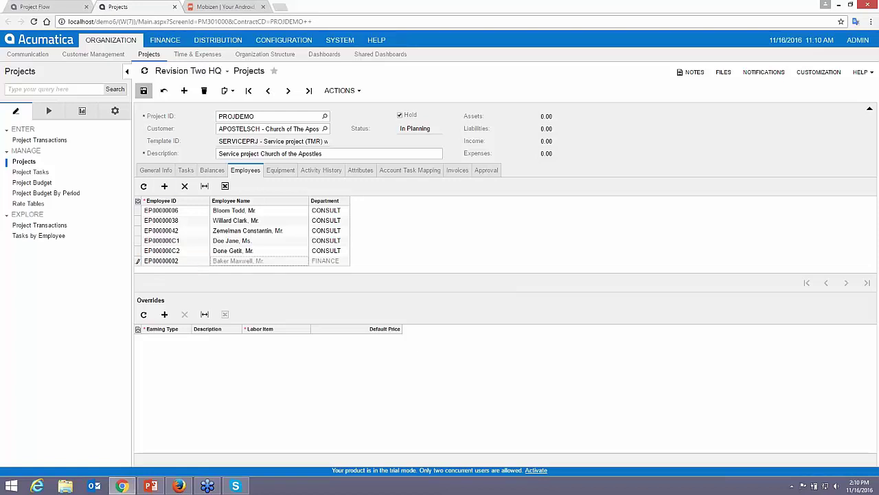
click(144, 90)
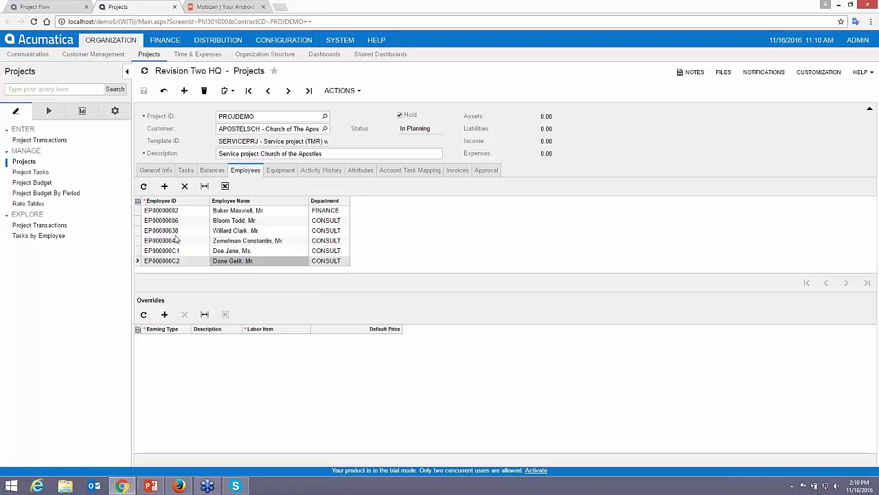
click(162, 171)
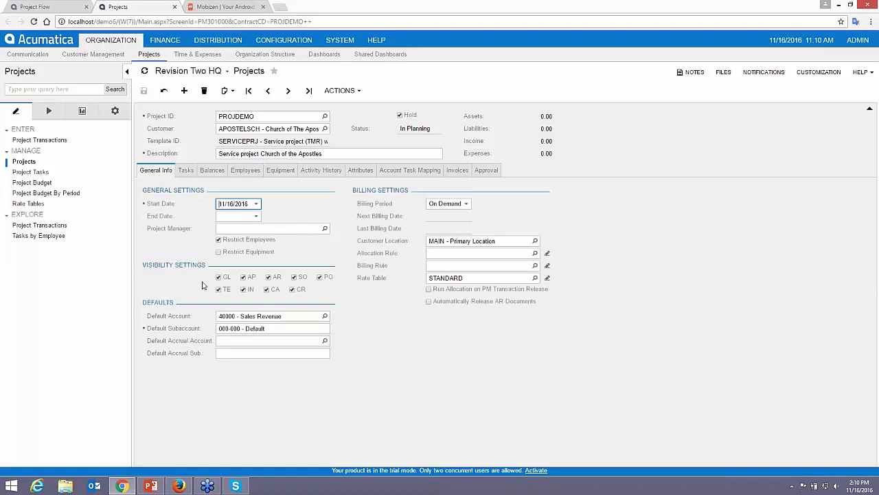
Keep the billing period On Demand and review tasks 01ESTIMATE, 02INSTALL and 03BILL
click(466, 204)
click(447, 249)
click(466, 204)
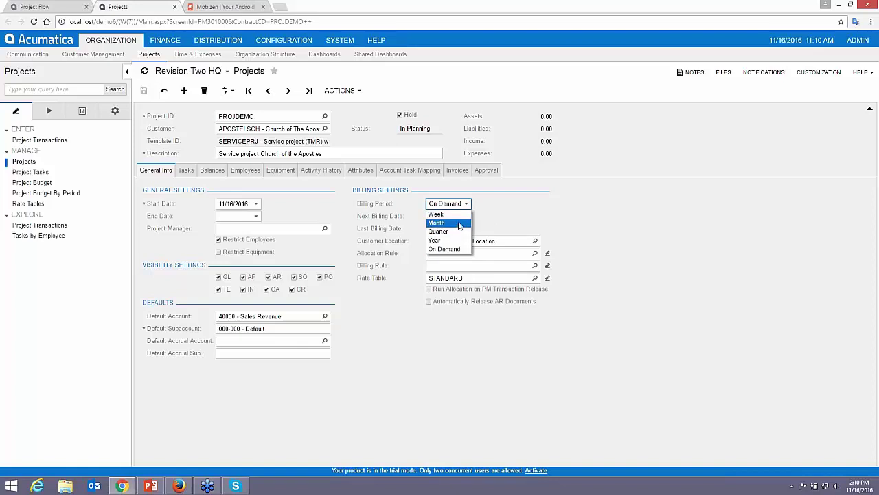
click(459, 249)
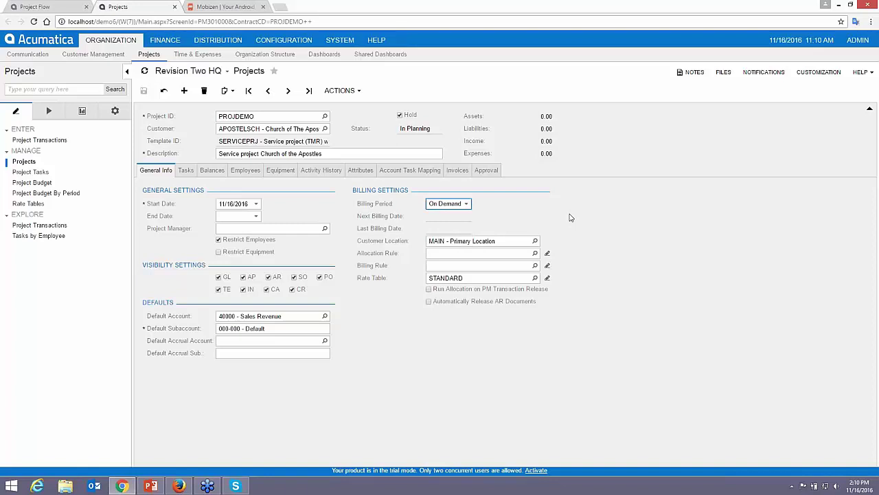
click(185, 171)
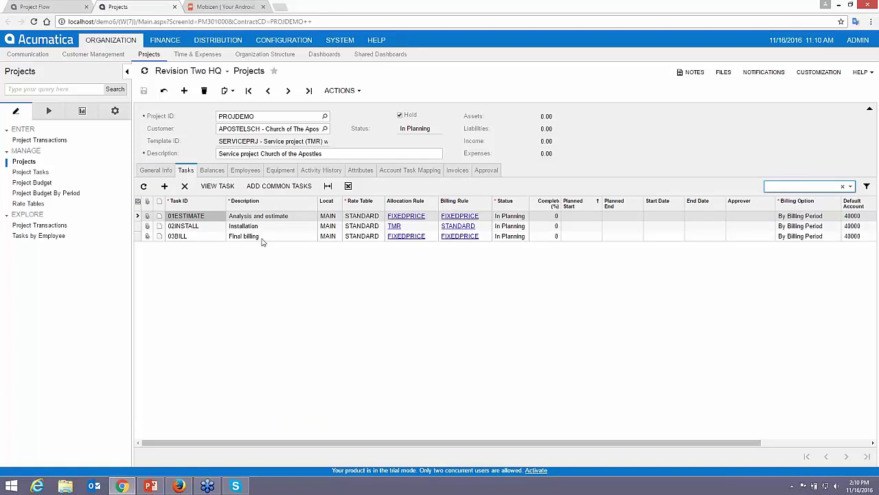
Auto-budget PROJDEMO to 6,100.00 revenue against 2,200.00 labor, then check its empty activity history
click(210, 171)
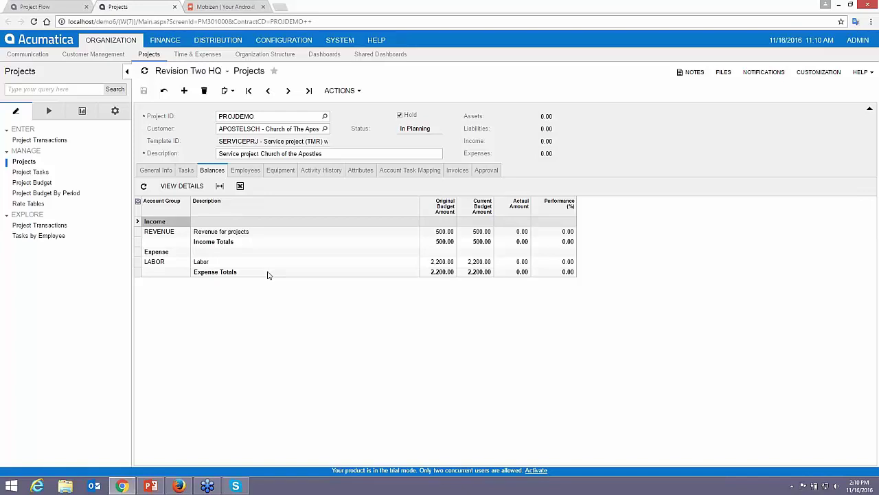
click(358, 94)
click(364, 159)
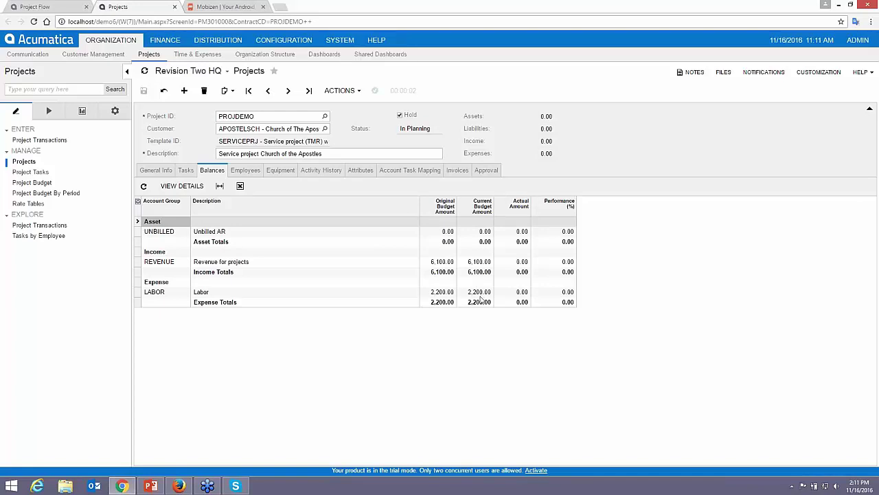
click(186, 171)
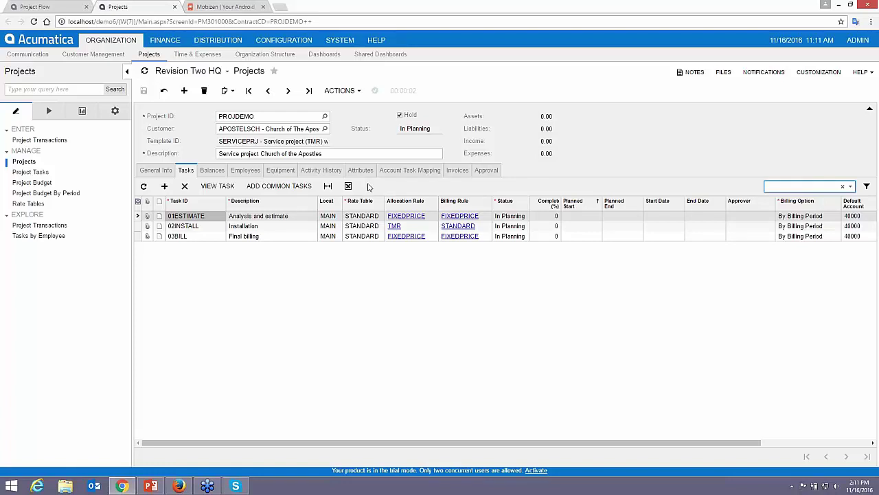
click(321, 170)
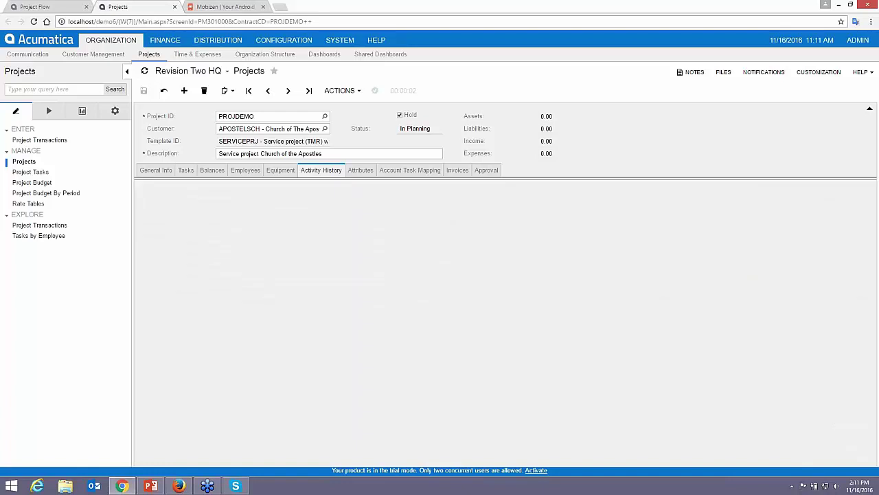
Start a new project task activity 'provide estimate for work' due 11/17/2016
click(176, 186)
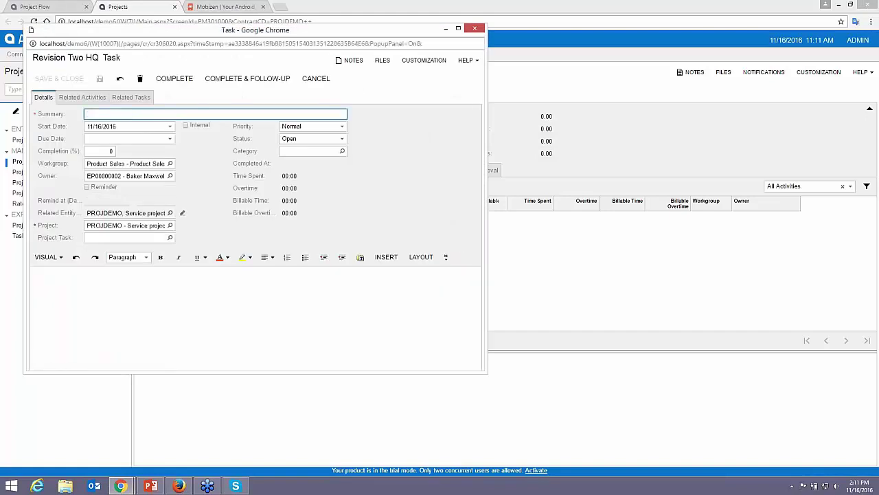
text(gener)
key(BackSpace)
key(BackSpace)
key(BackSpace)
key(BackSpace)
key(BackSpace)
text(provide estimate for w)
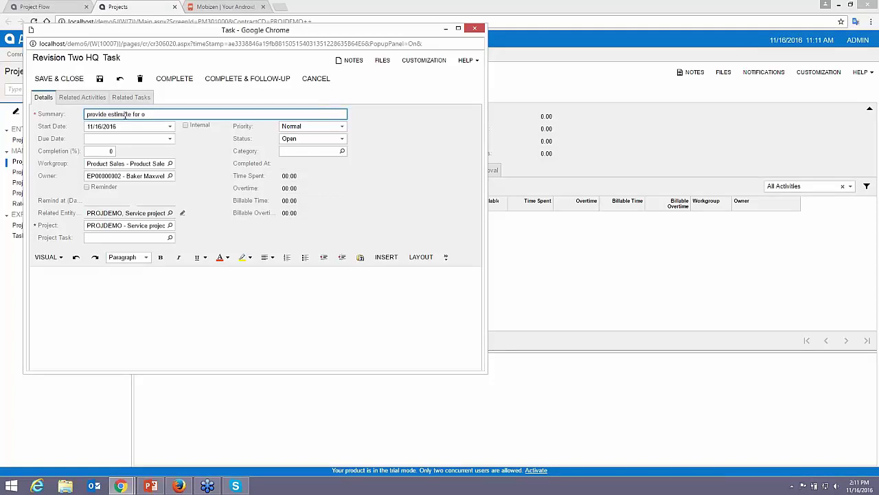
text(ork)
click(151, 140)
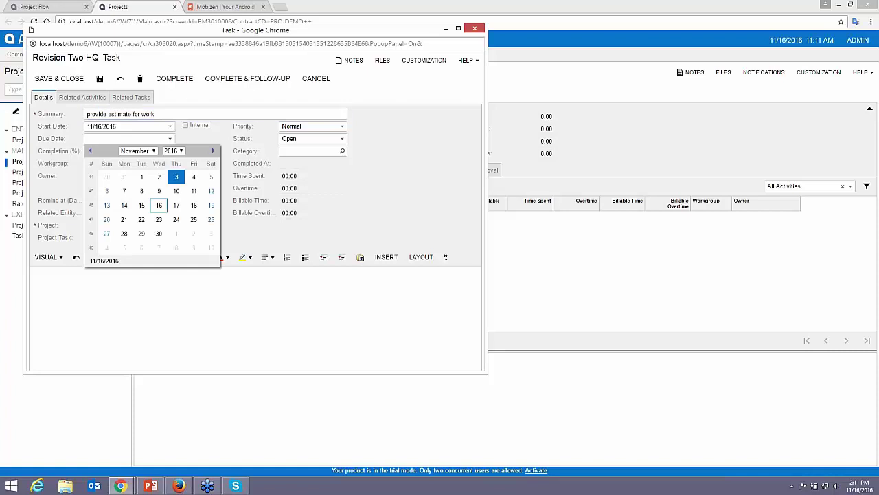
click(176, 206)
Clear the workgroup, set owner EP00000010, link project task 01ESTIMATE, and save the task
click(127, 177)
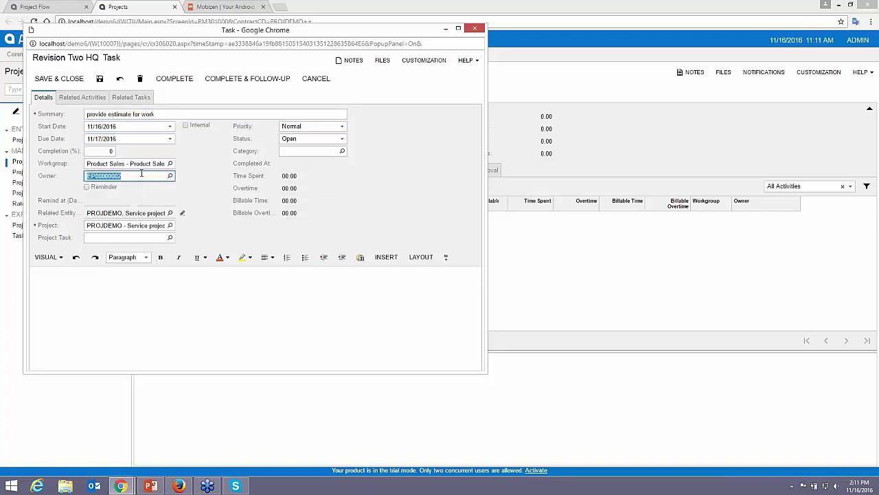
click(141, 165)
key(BackSpace)
key(Tab)
text(chr)
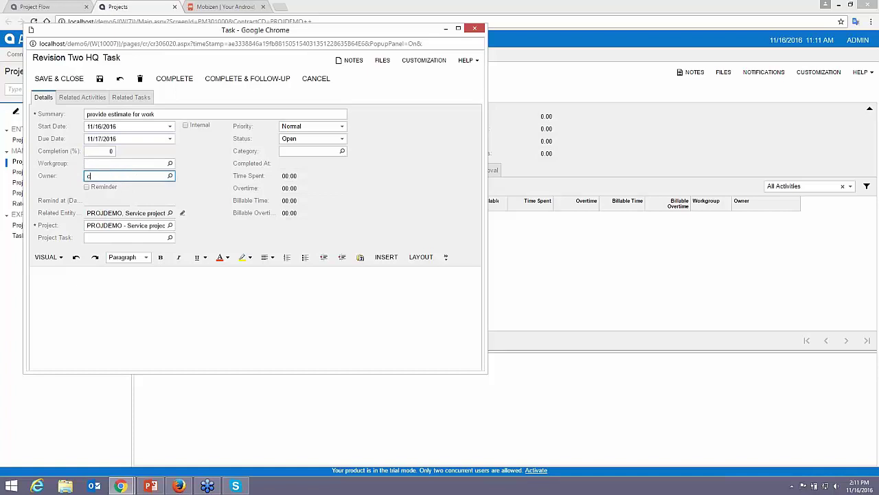
key(BackSpace)
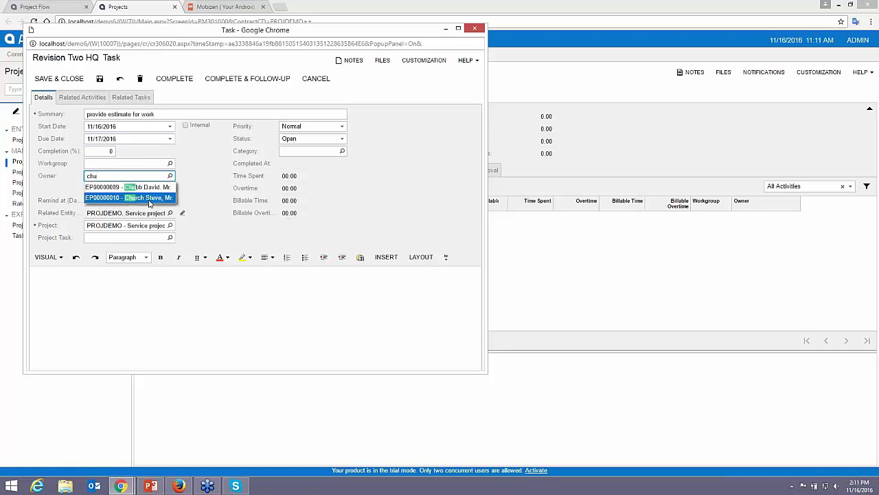
click(149, 198)
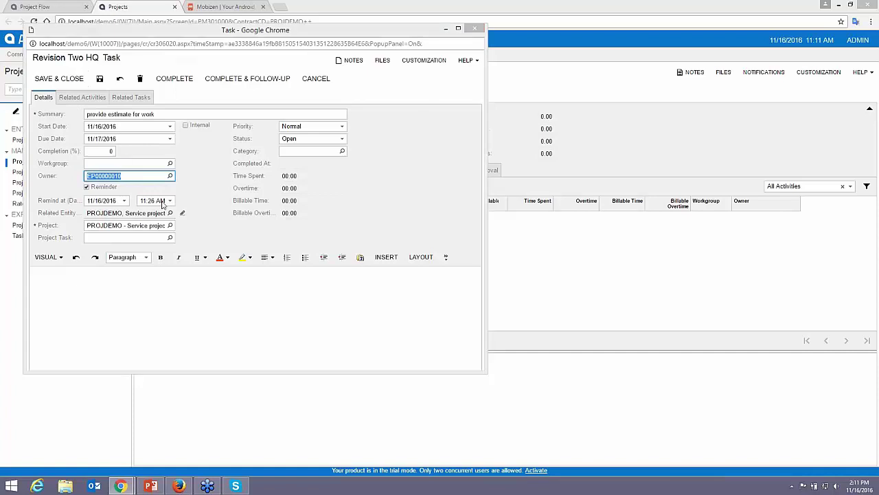
click(327, 102)
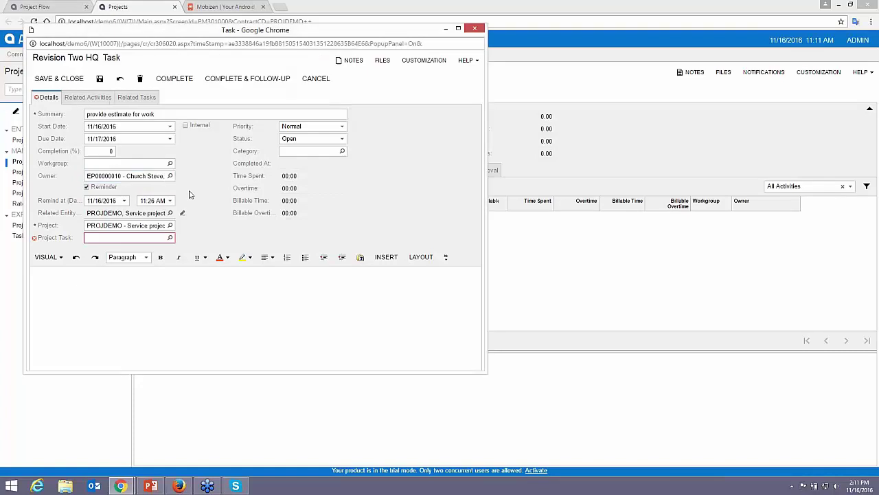
click(169, 237)
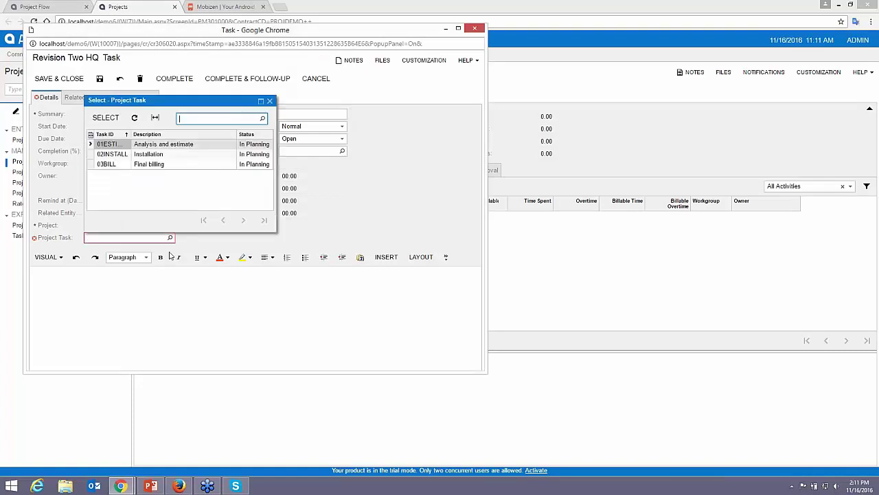
double_click(120, 145)
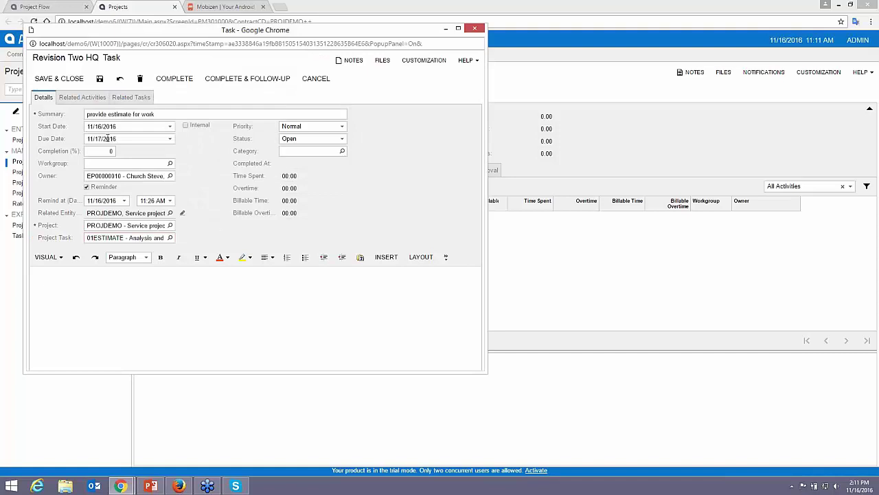
click(67, 83)
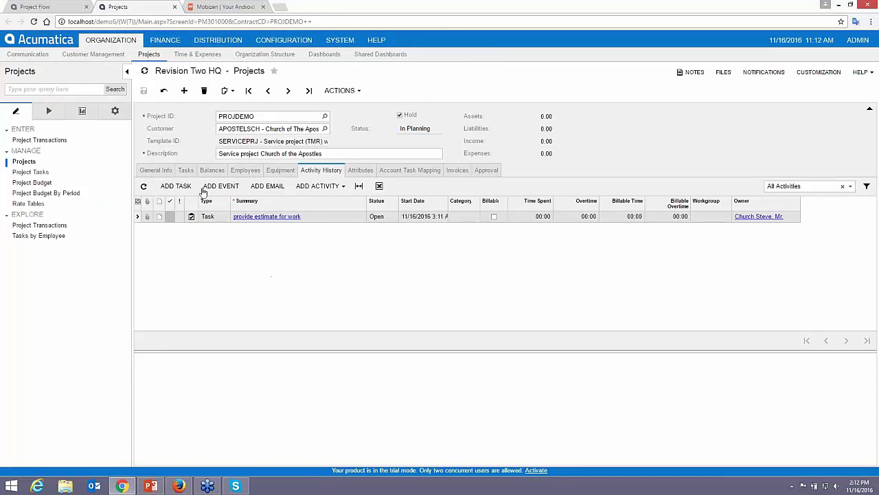
click(186, 170)
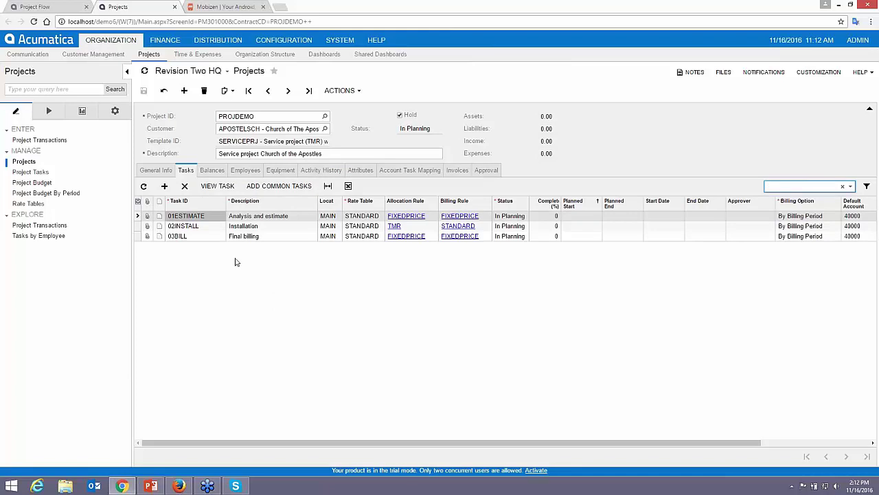
click(238, 217)
click(220, 186)
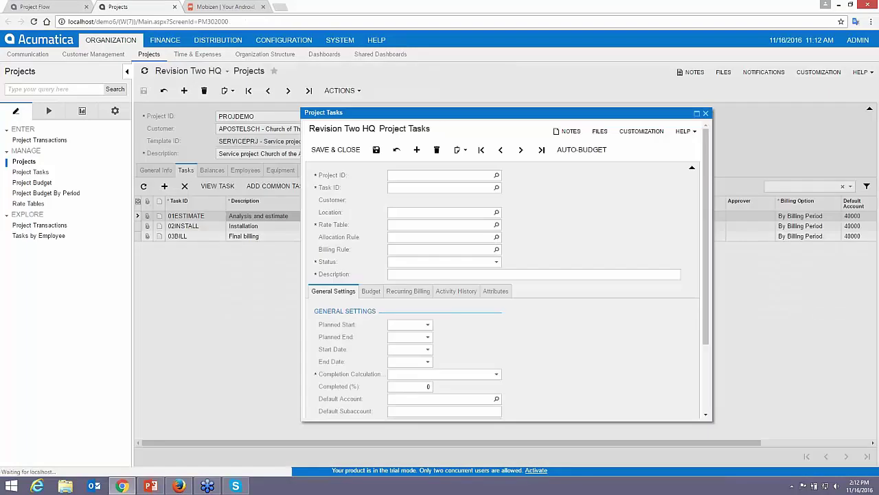
drag(300, 242, 180, 241)
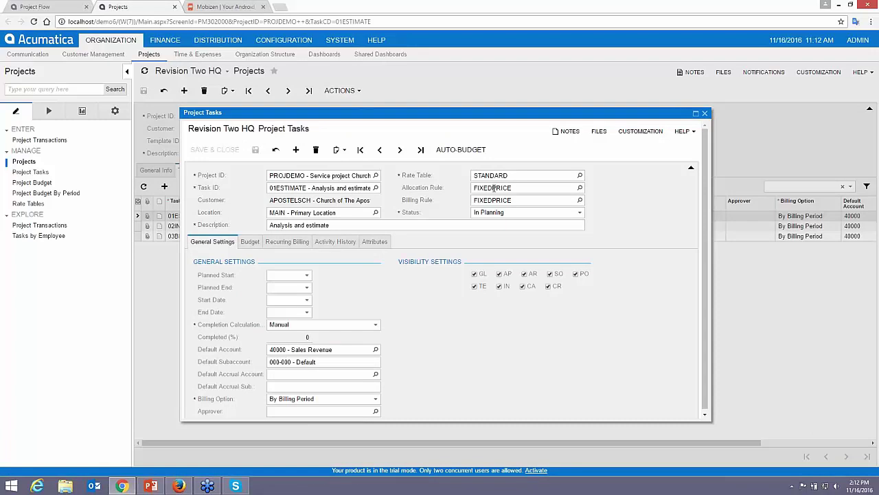
drag(713, 234, 765, 234)
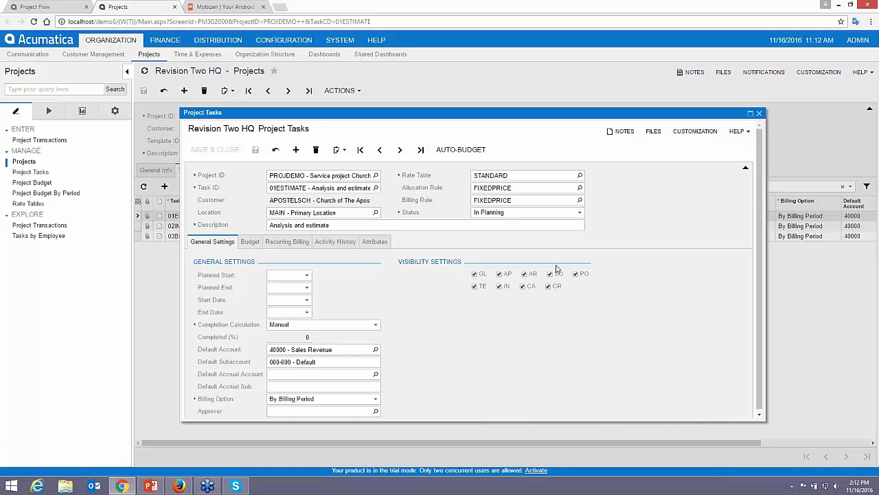
click(250, 242)
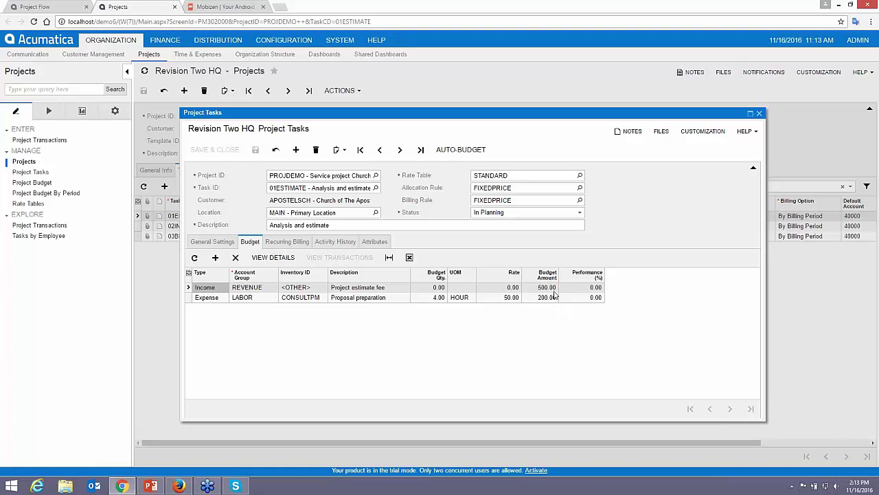
click(759, 112)
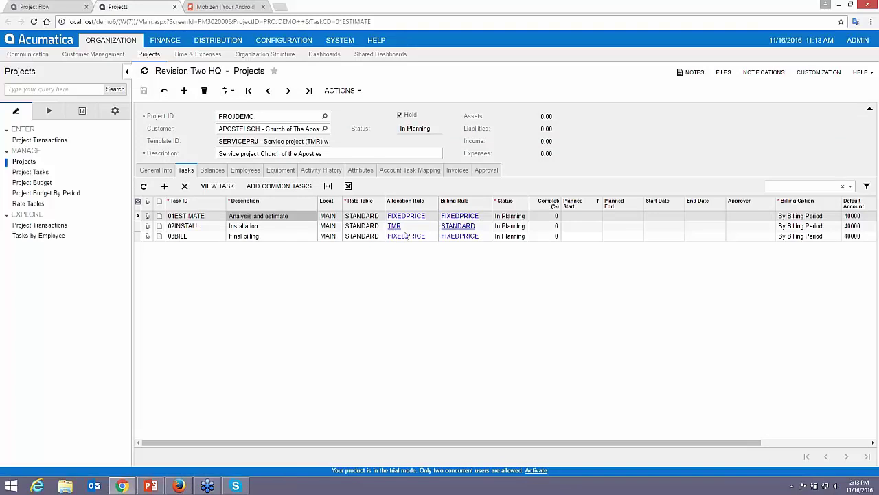
Set task 02INSTALL's labor Expense budget quantity to 50 hours (2,500.00) and save it
click(272, 227)
click(217, 186)
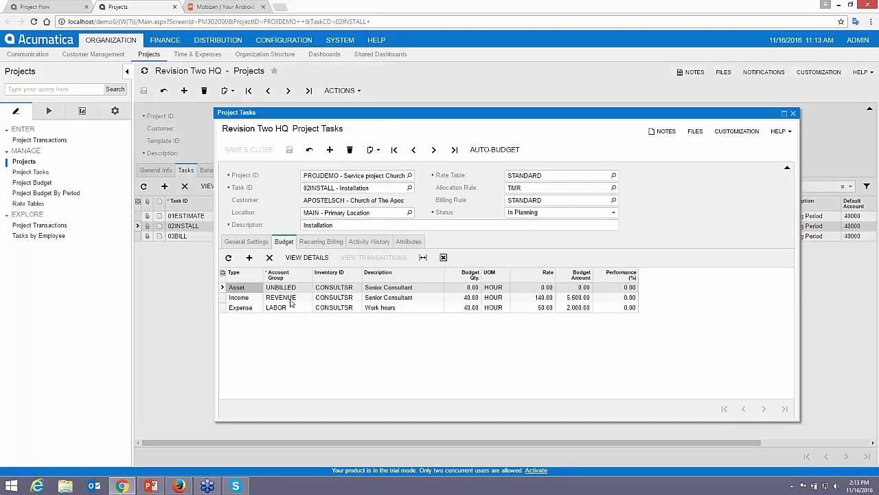
click(405, 300)
click(403, 311)
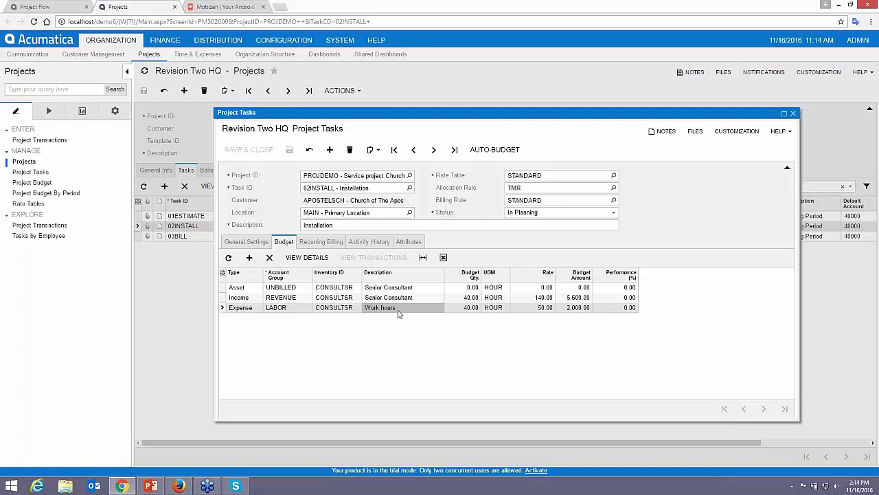
click(465, 308)
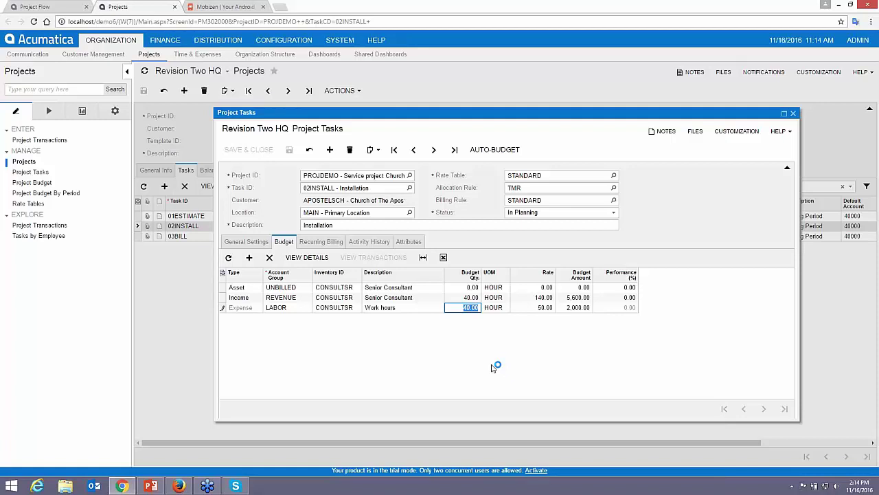
text(50)
key(Tab)
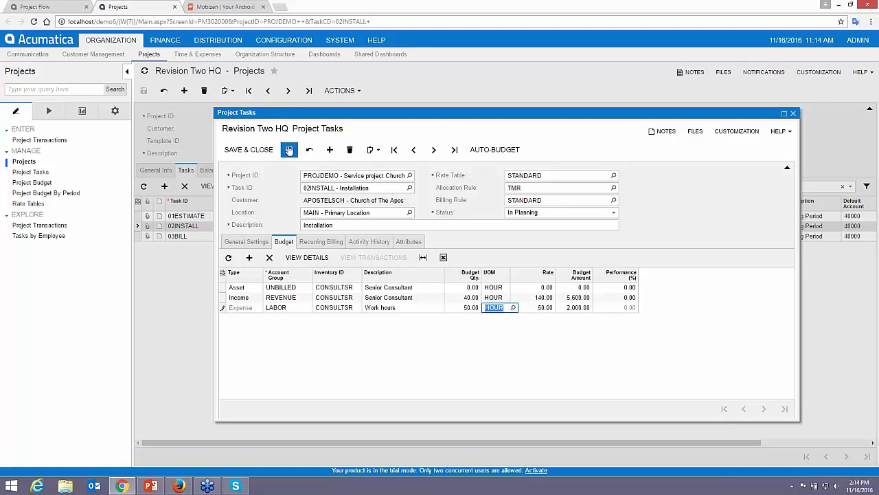
click(289, 150)
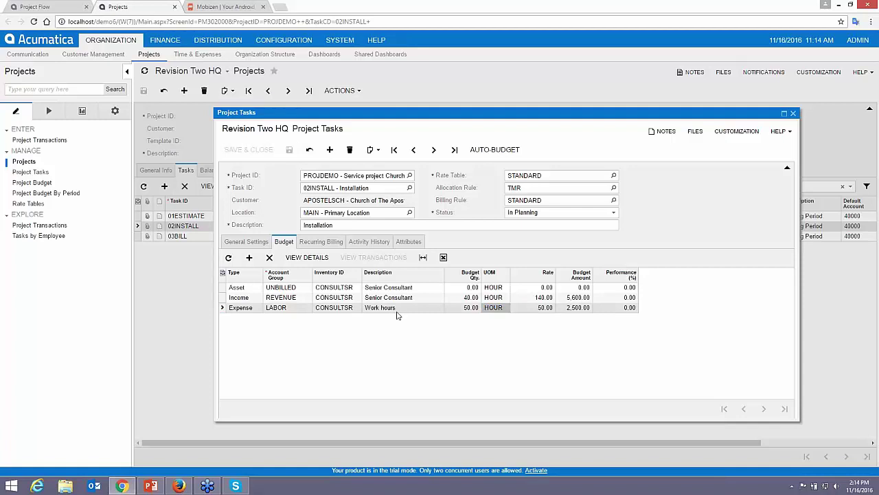
click(793, 113)
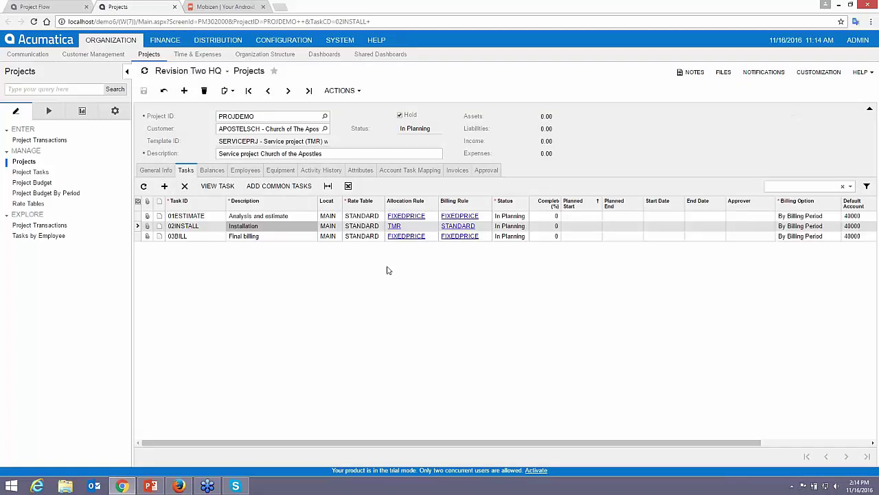
Review PROJDEMO's balances, then open the status dropdown for task 01ESTIMATE
click(212, 169)
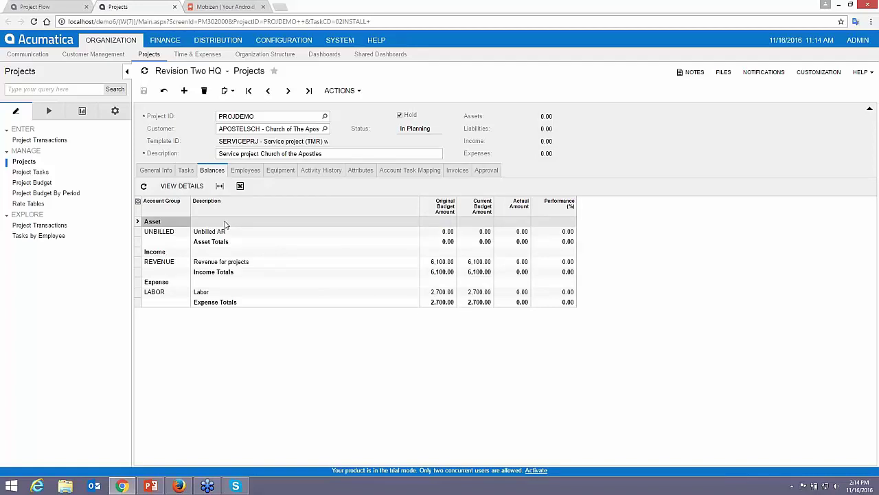
click(186, 170)
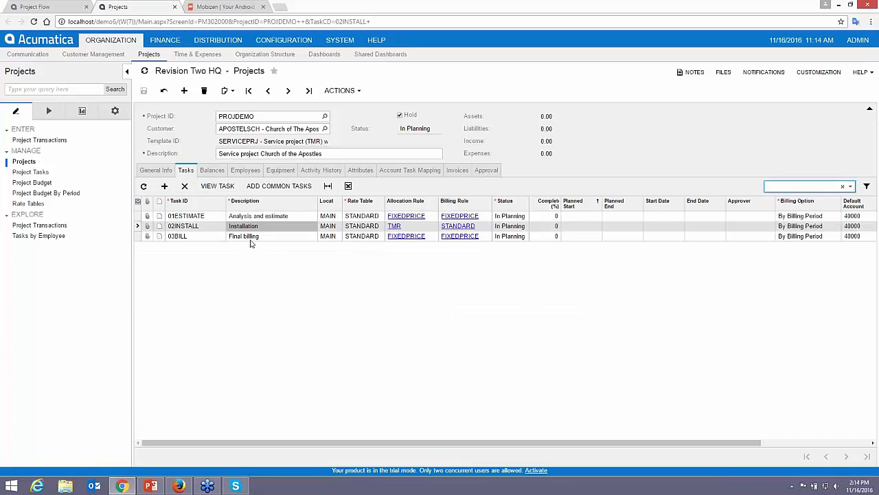
click(252, 238)
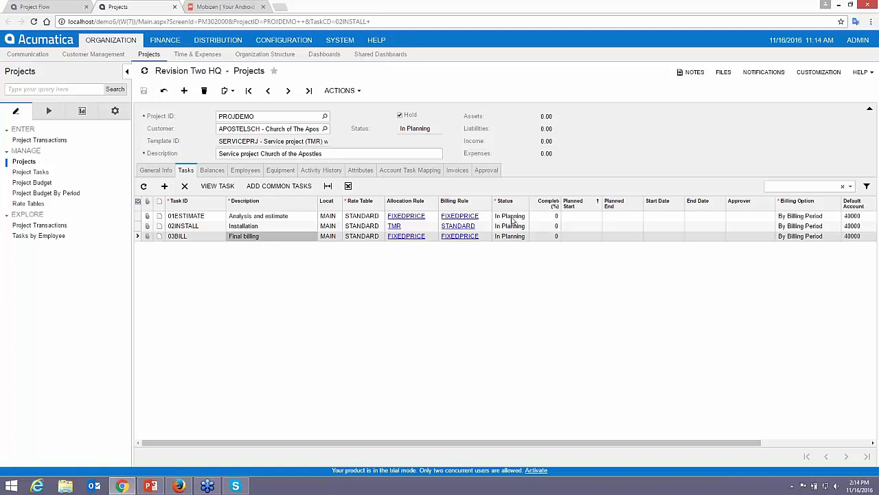
click(512, 217)
click(512, 217)
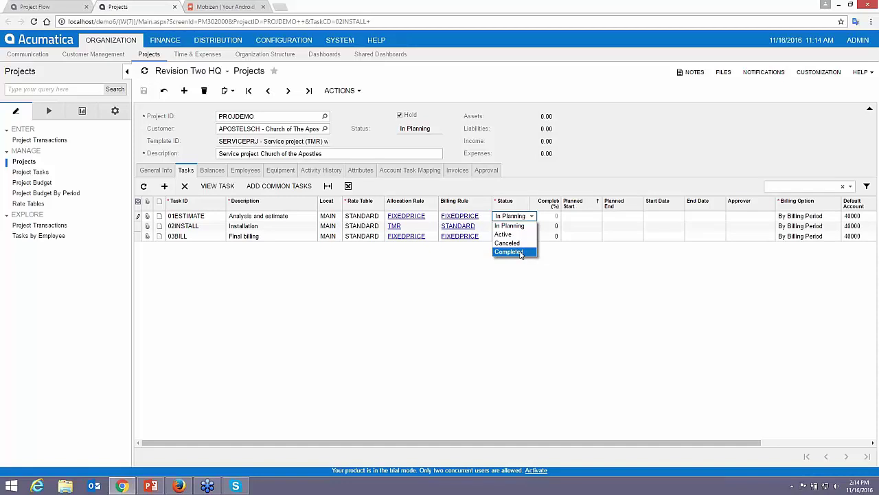
Mark 01ESTIMATE Completed and 02INSTALL Active, take the project off hold, and save
click(521, 253)
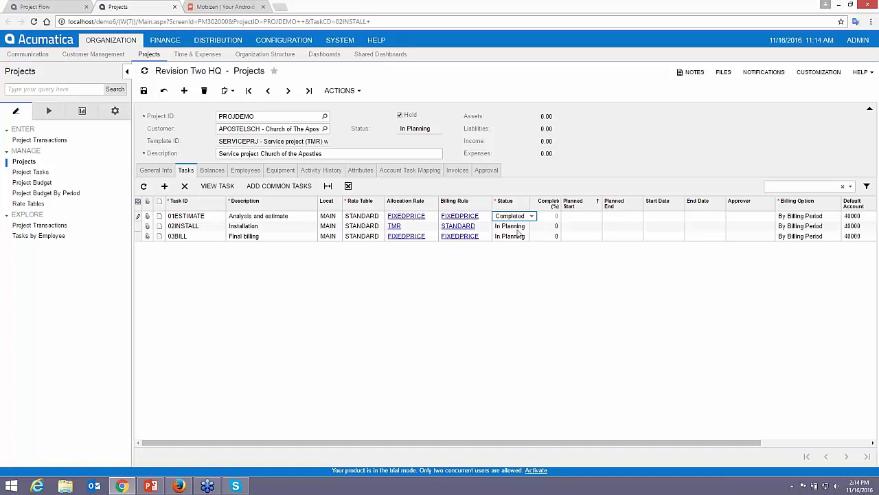
click(515, 228)
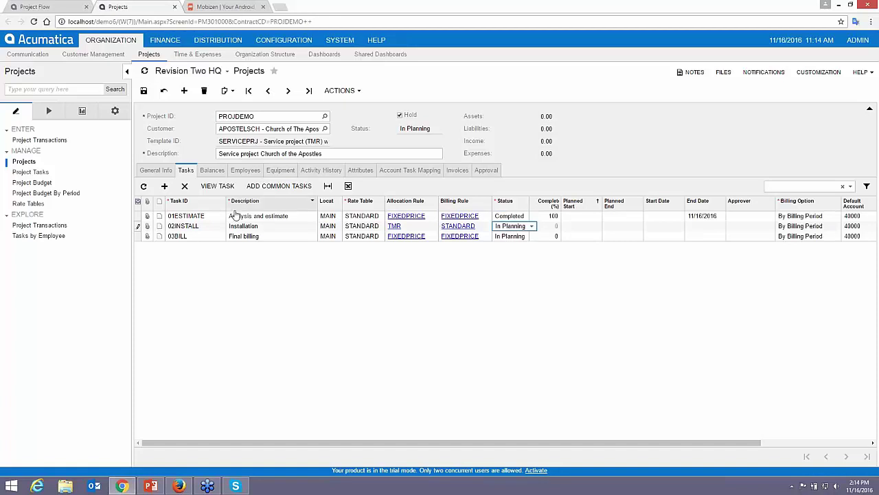
click(531, 227)
click(505, 244)
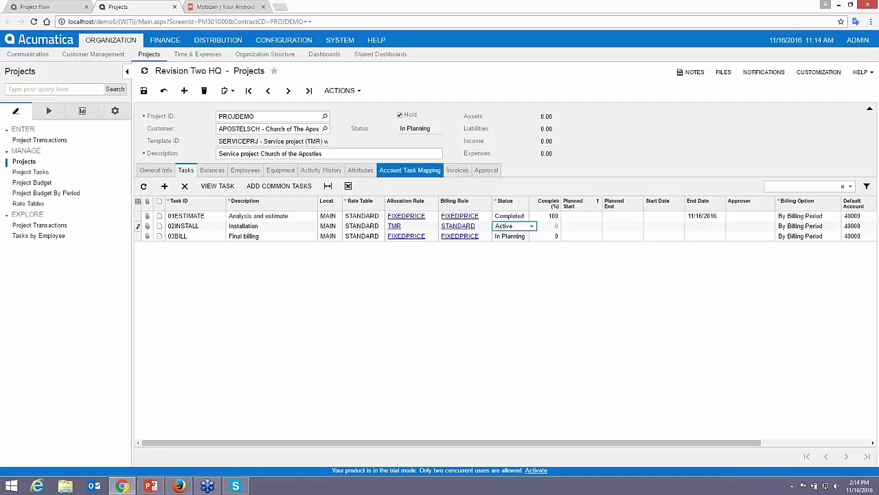
click(402, 115)
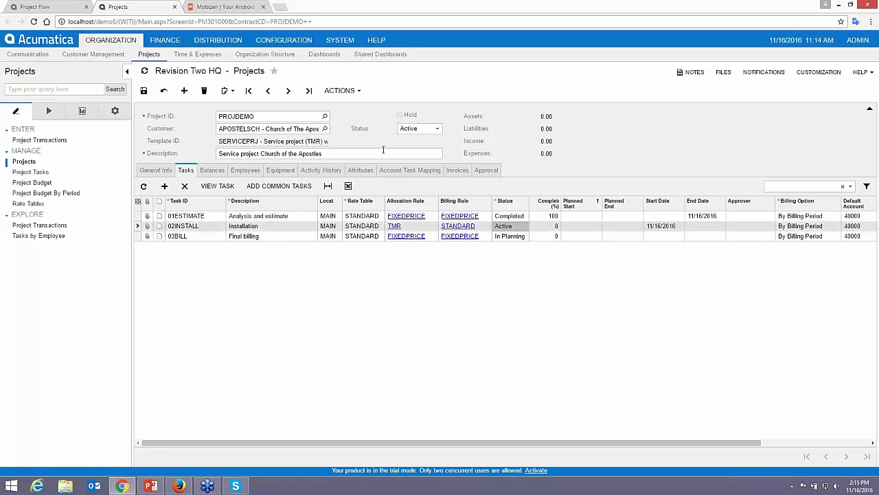
click(144, 90)
click(512, 85)
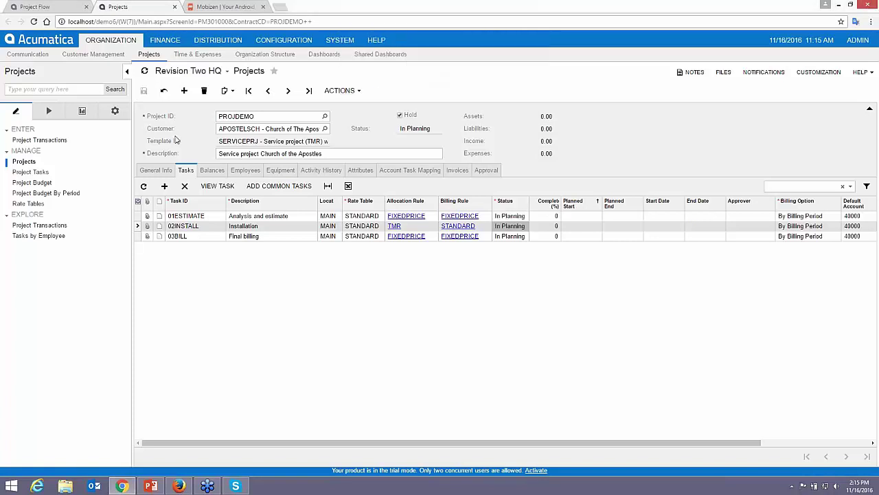
Reapply Completed to 01ESTIMATE and Active to 02INSTALL, then save the task statuses
click(512, 217)
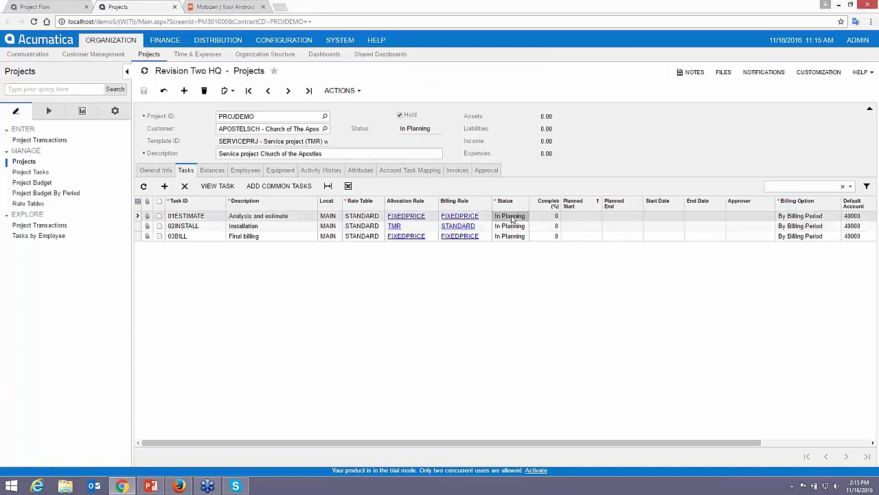
click(512, 218)
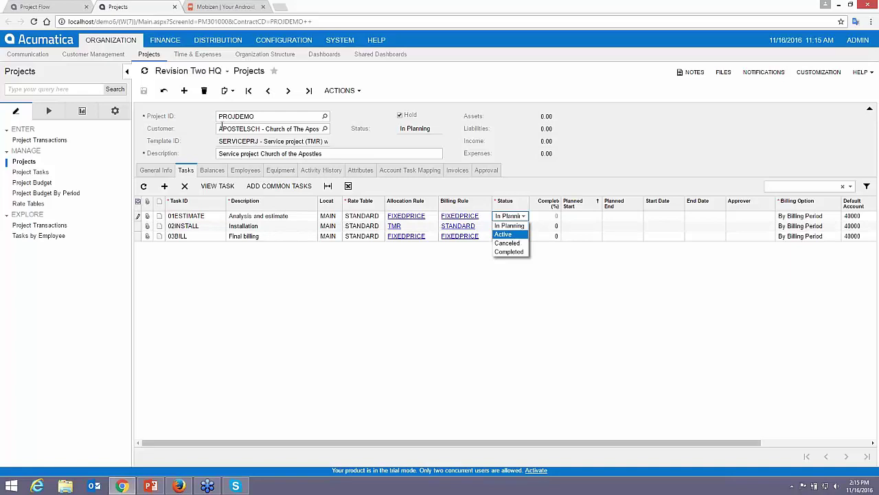
click(166, 92)
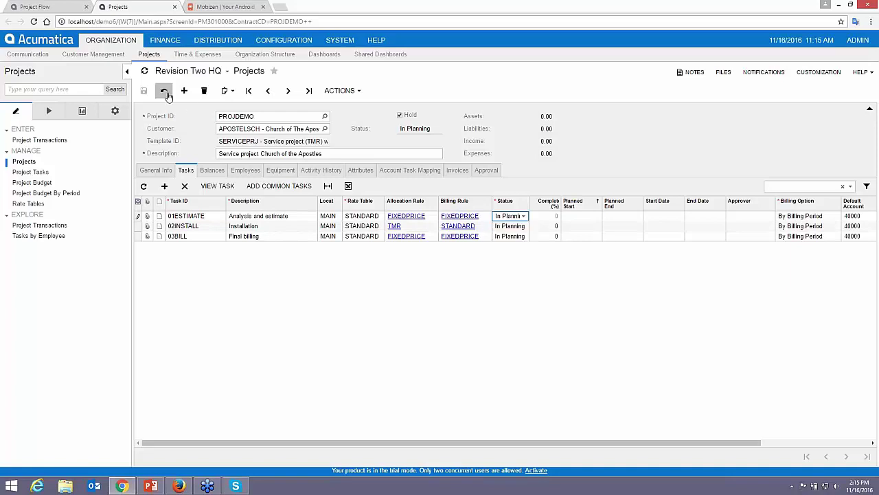
click(509, 219)
click(508, 252)
click(514, 227)
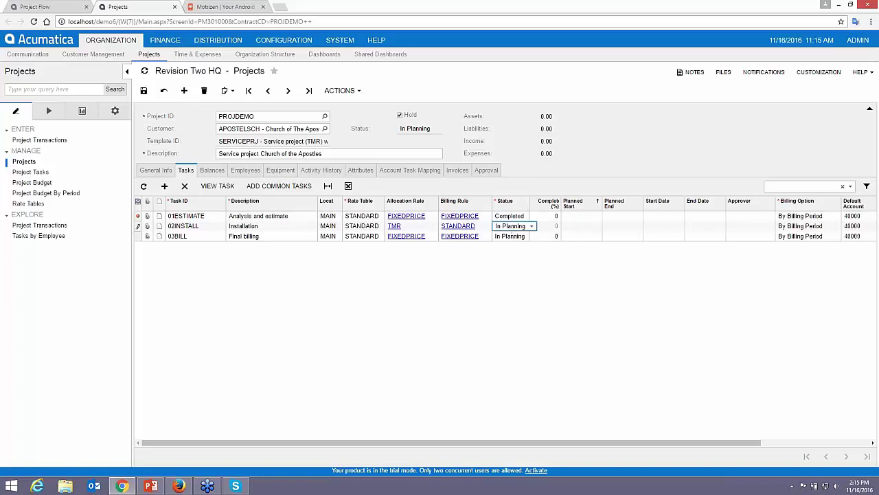
click(522, 226)
click(509, 246)
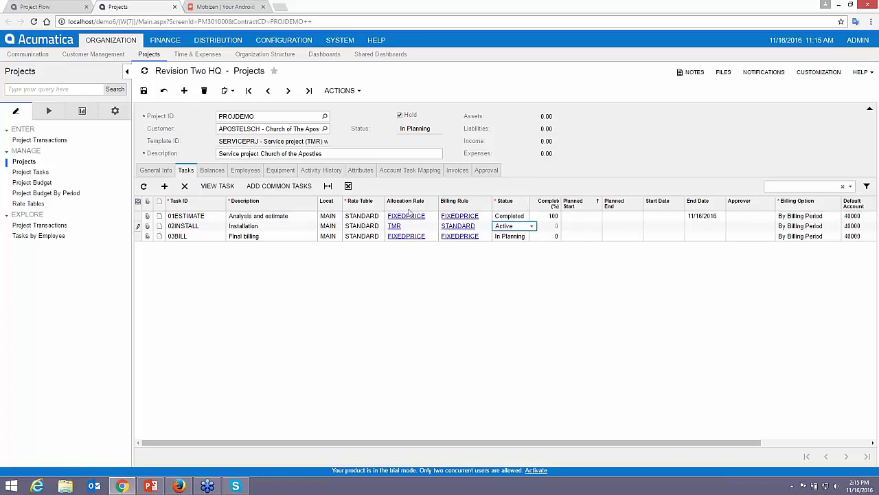
click(143, 91)
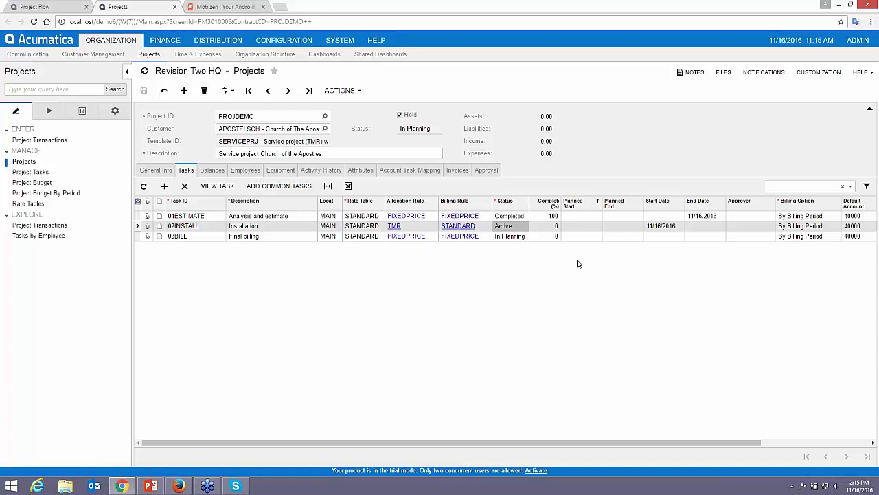
click(179, 485)
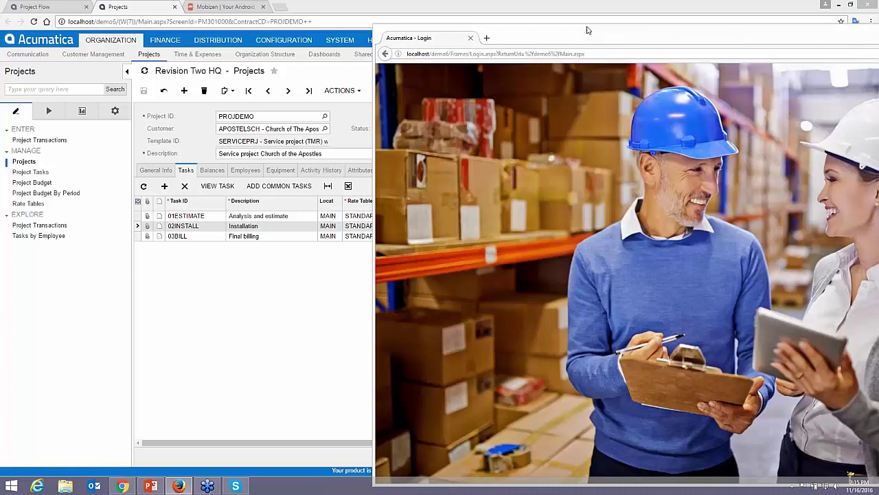
Sign in as the employee in the second Firefox window and start a new Employee Time Card
drag(588, 29, 291, 8)
drag(314, 13, 318, 10)
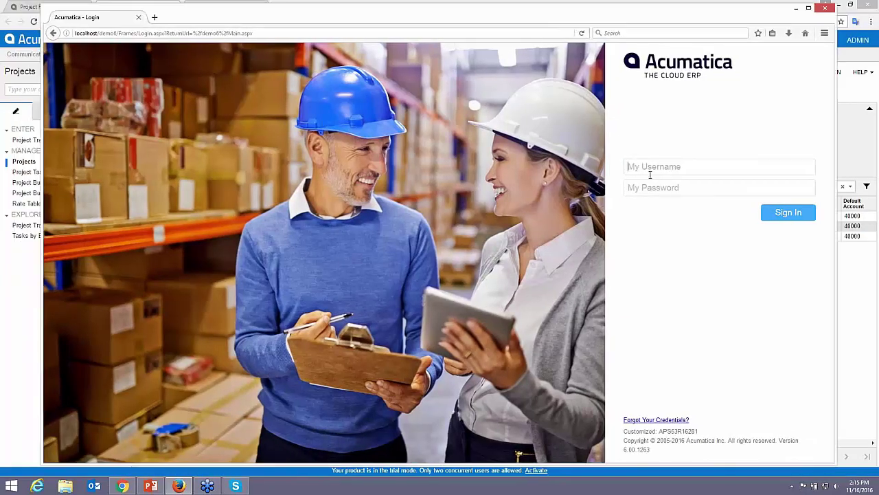
text(done)
key(Tab)
text(123)
key(Return)
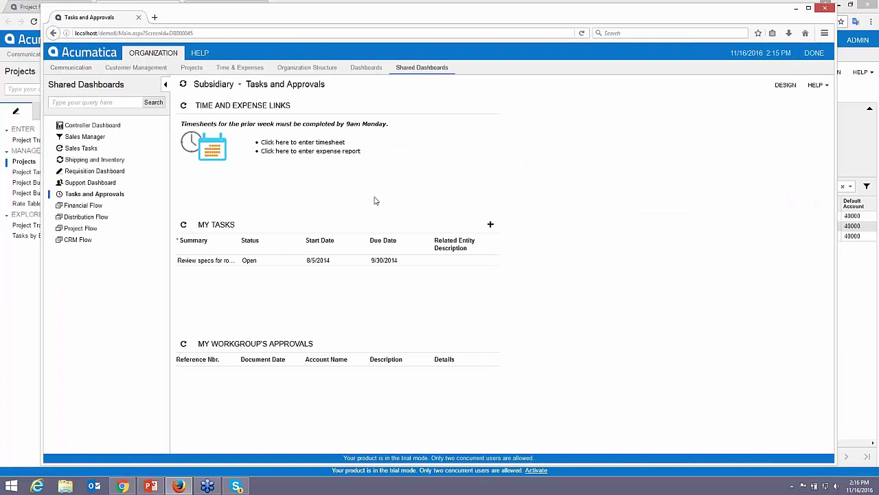
click(292, 142)
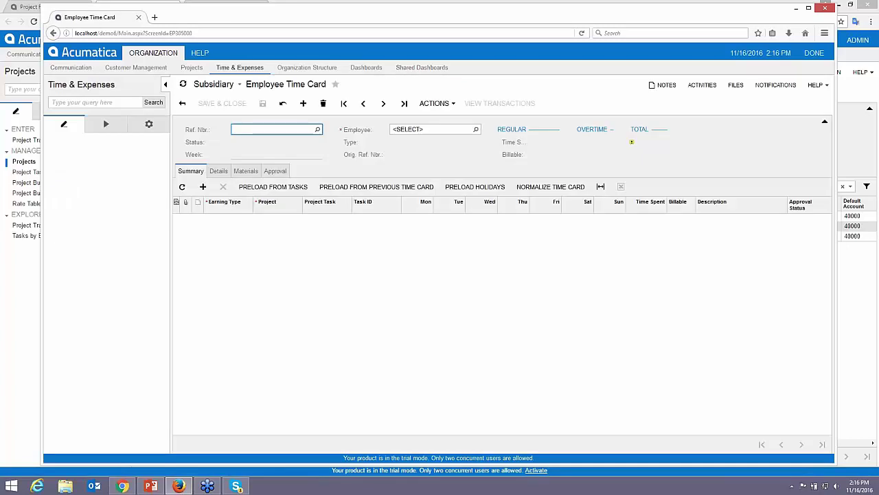
Add a time card line with earning type RG, project PROJDEMO and task 02INSTALL
click(203, 187)
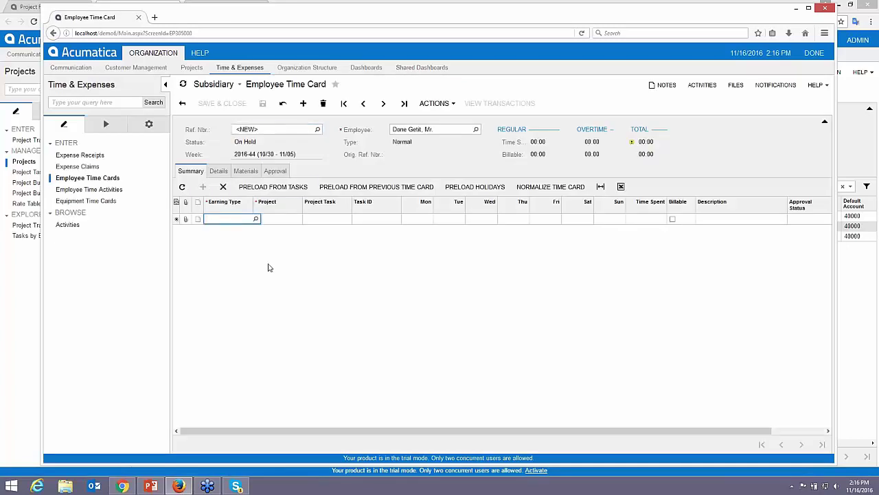
text(RG)
key(Tab)
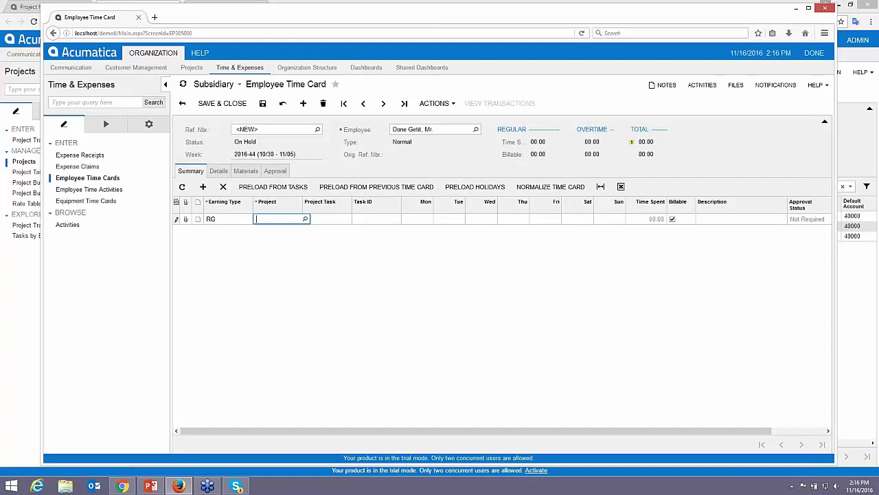
text(chu)
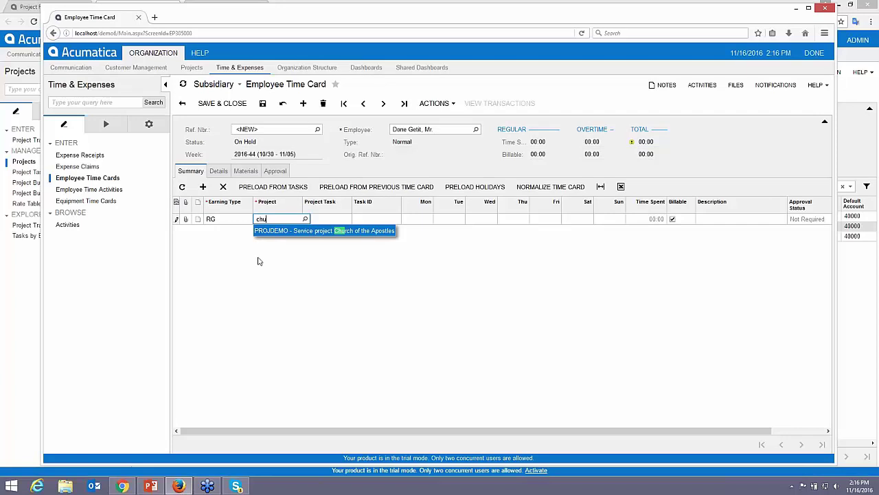
key(Tab)
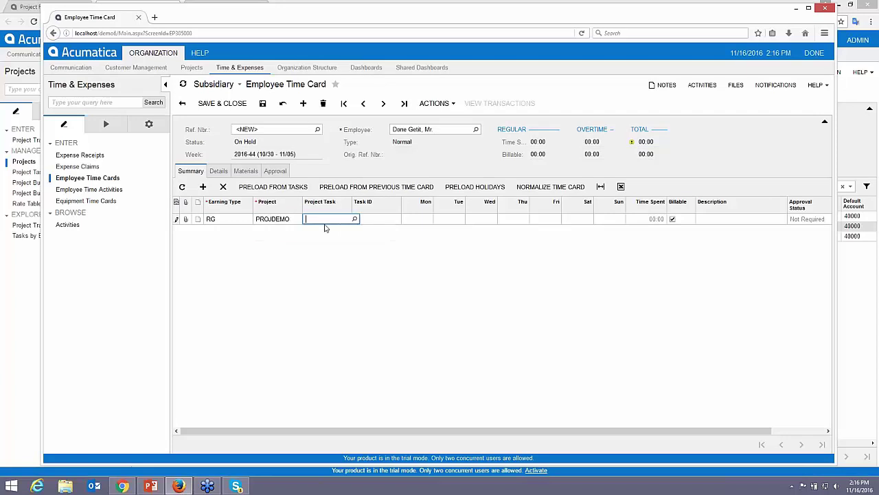
click(354, 220)
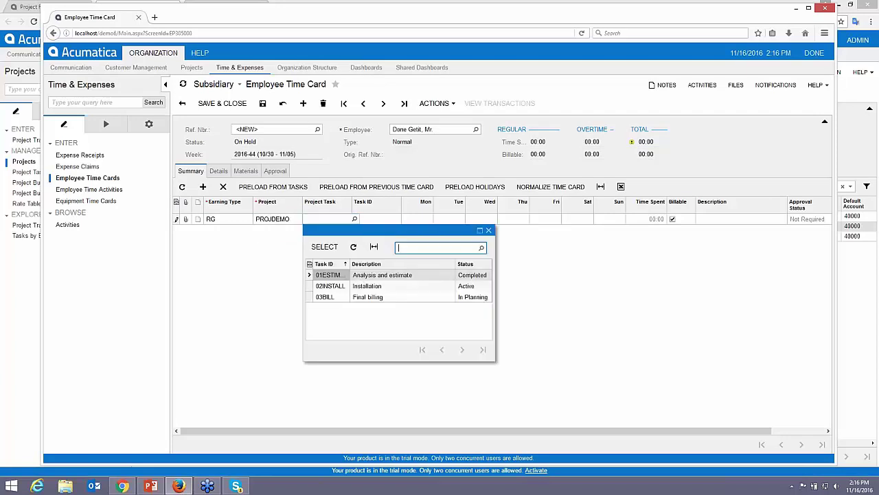
double_click(363, 287)
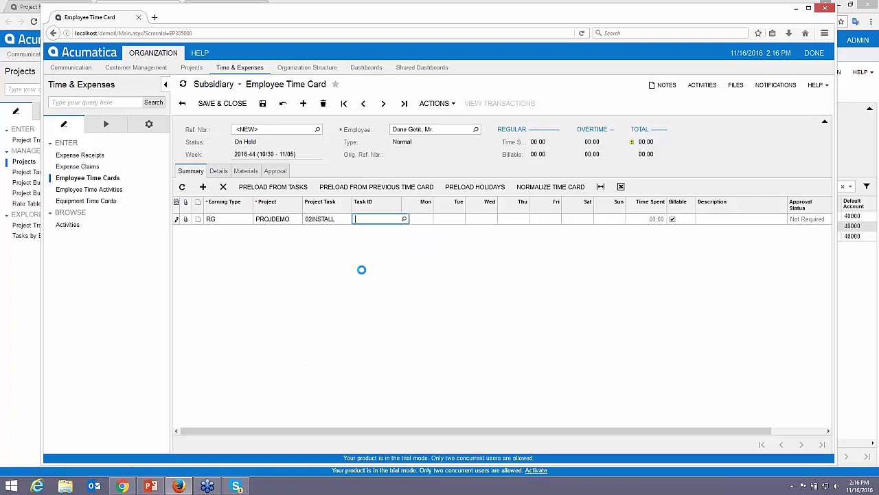
Enter 8 hours for each day Monday through Friday
text(8)
key(Tab)
text(8)
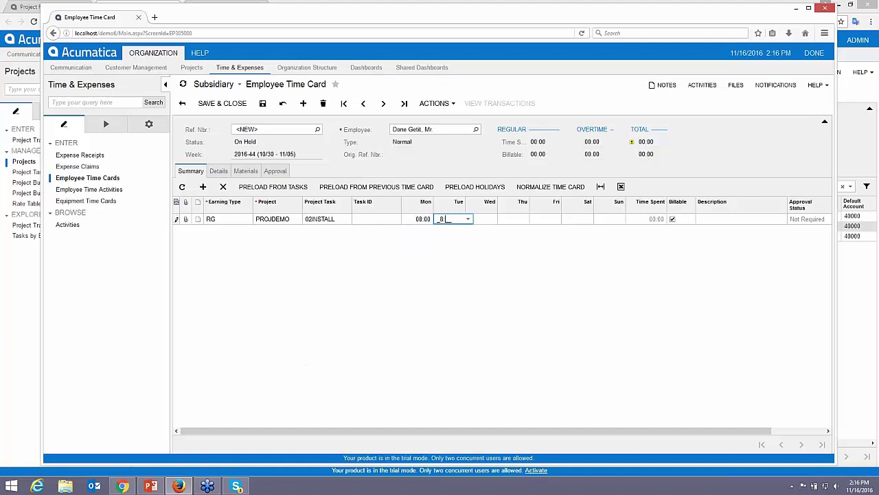
key(Tab)
text(8)
key(Tab)
text(8)
key(Tab)
text(8)
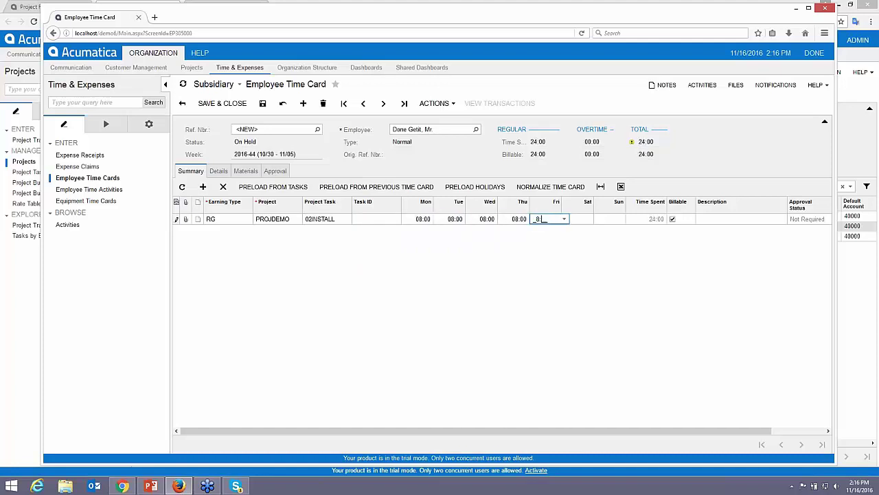
key(Tab)
key(Tab)
key(Tab)
key(Tab)
Describe the line as 'repair work for project' and save the time card
text(repa)
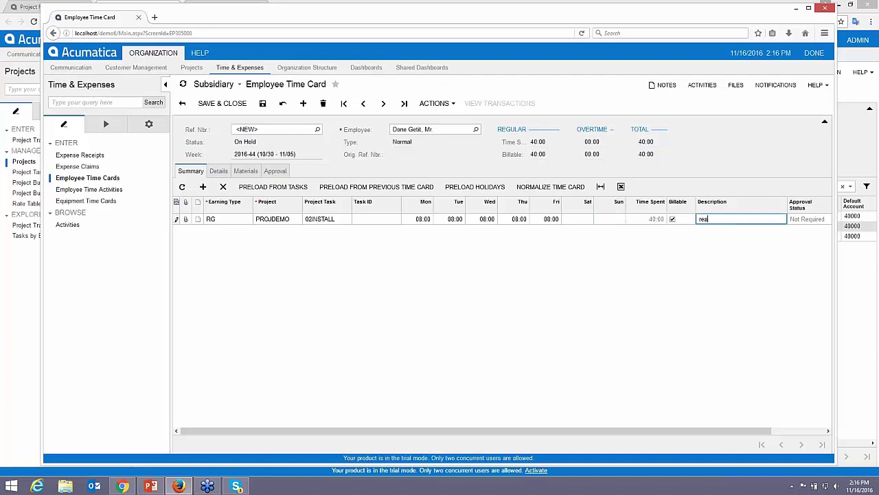
text(ire work)
key(BackSpace)
key(BackSpace)
key(BackSpace)
key(BackSpace)
key(BackSpace)
key(BackSpace)
text(work for project)
click(263, 104)
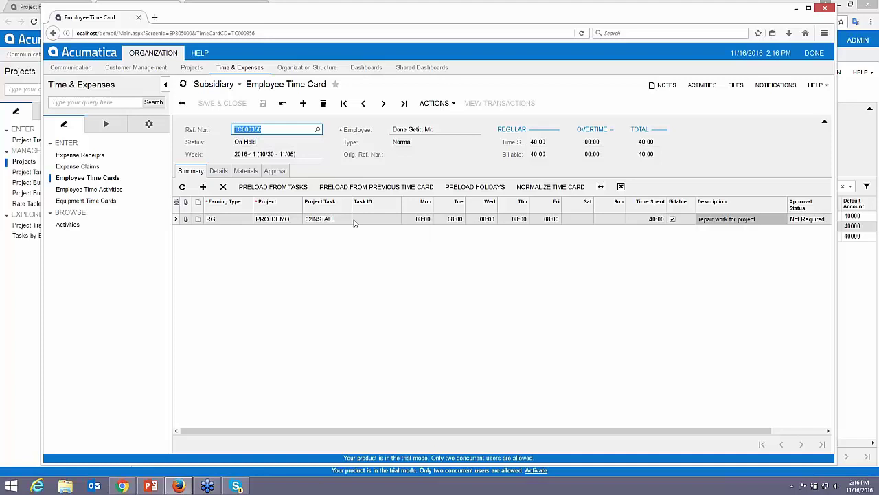
Try submitting the time card, dismiss the inactive-project warning, and review the Details tab
click(438, 104)
click(455, 173)
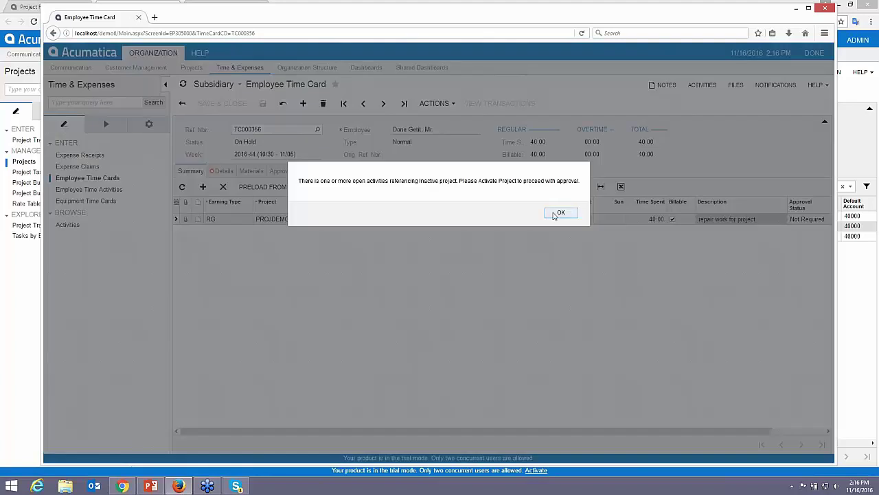
click(555, 215)
click(223, 171)
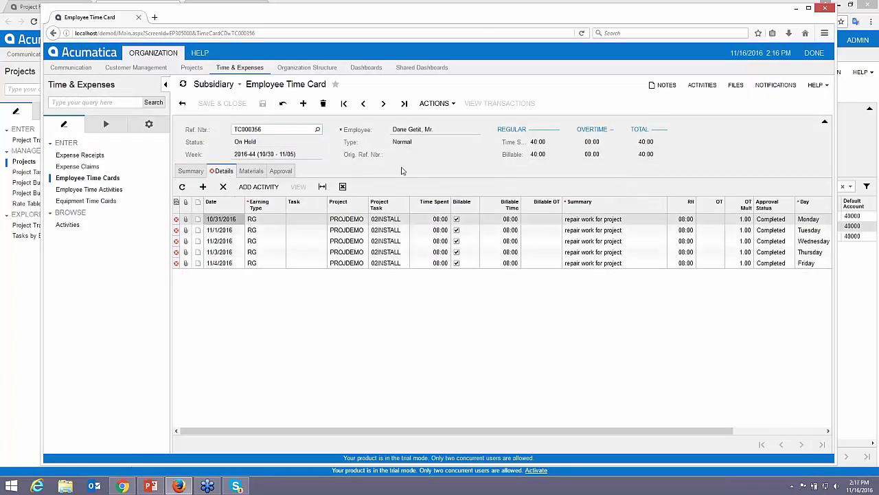
click(191, 171)
Retry submission, dismiss the same inactive-project warning, and move the Firefox window aside
click(434, 103)
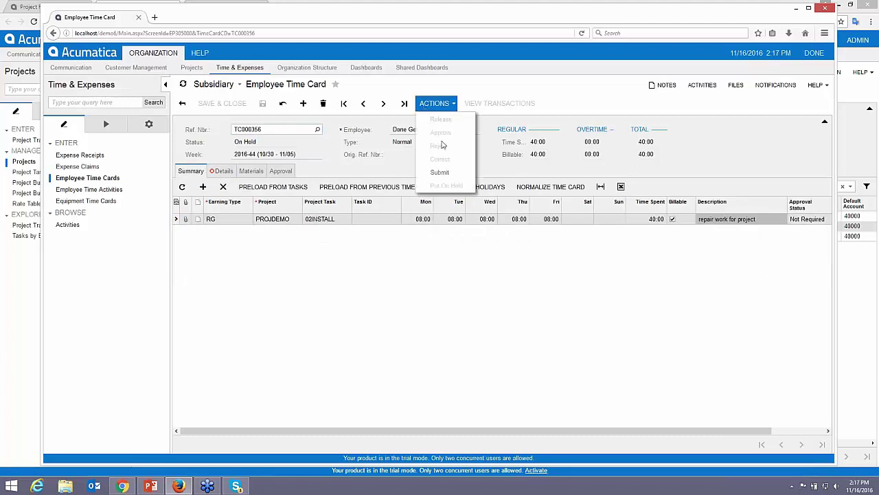
click(441, 173)
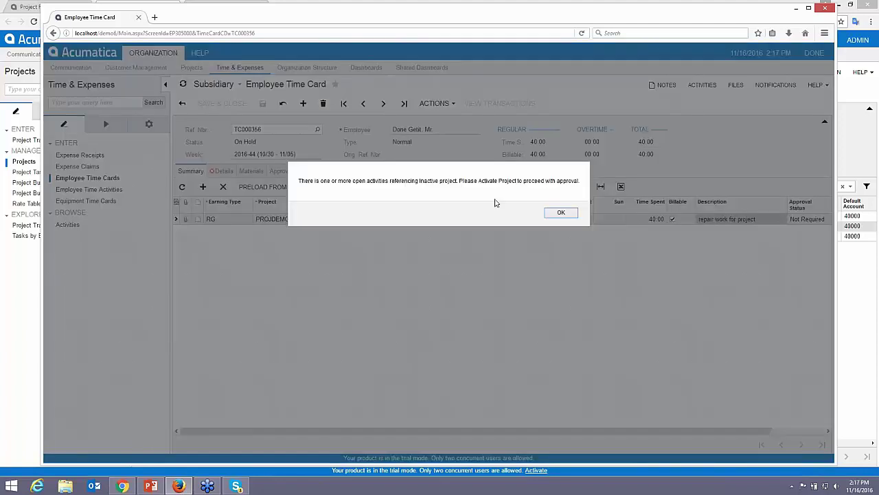
click(560, 213)
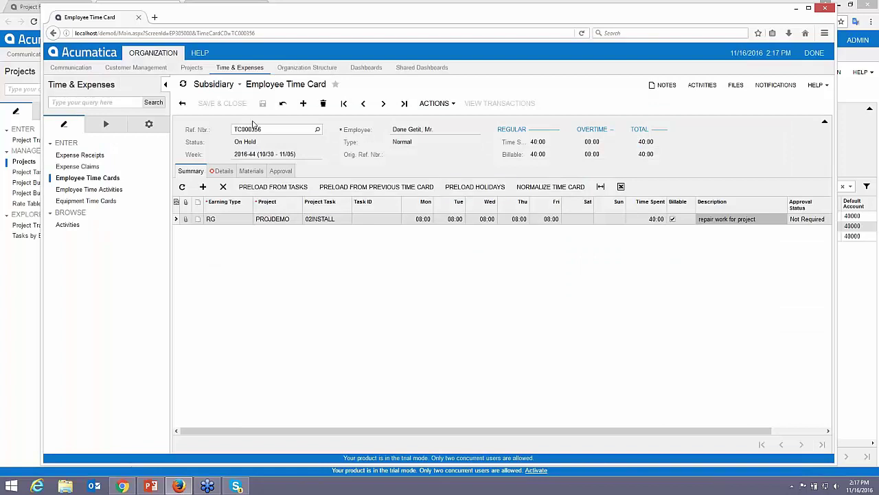
drag(254, 20, 277, 25)
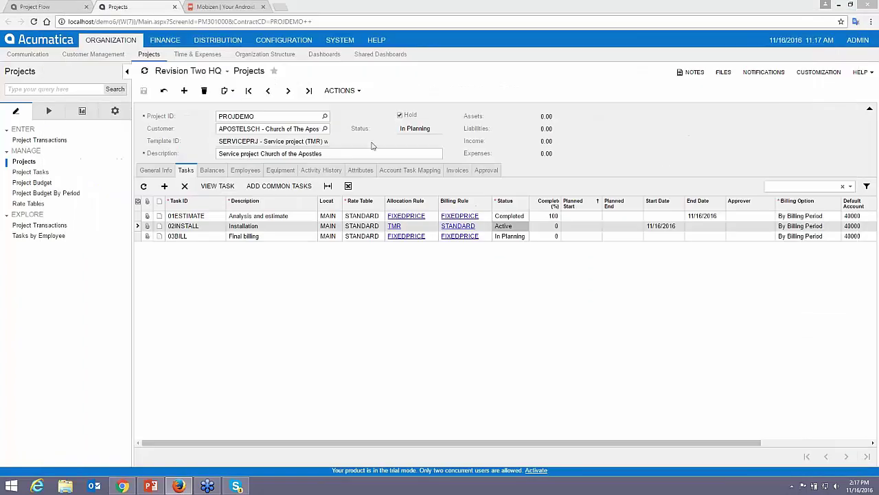
Take PROJDEMO off hold and save it, then resubmit the time card in Firefox
click(400, 115)
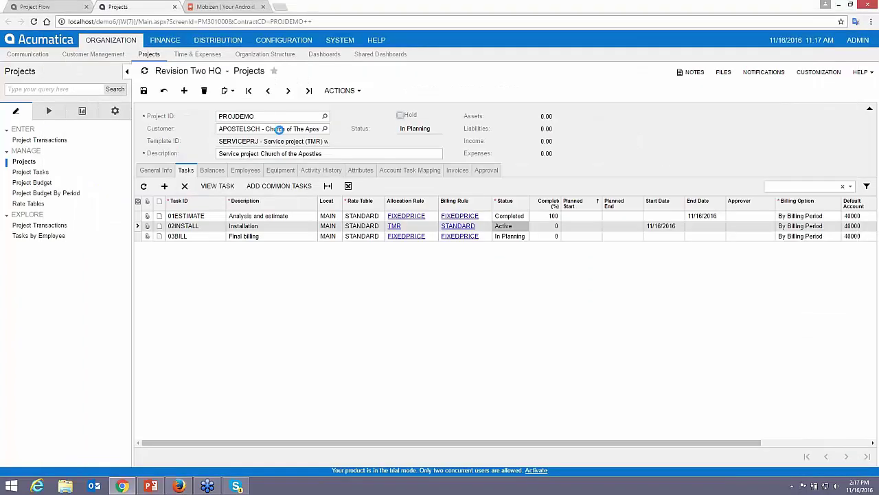
click(143, 90)
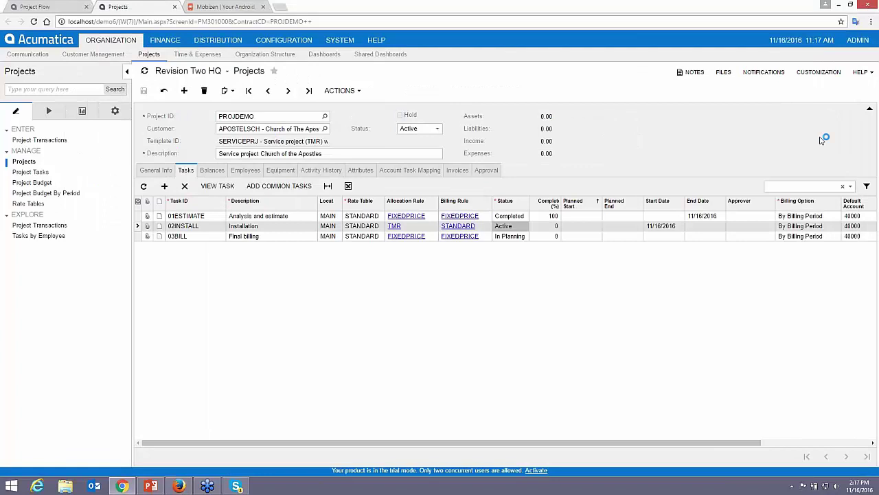
drag(878, 42, 359, 28)
click(440, 111)
click(462, 199)
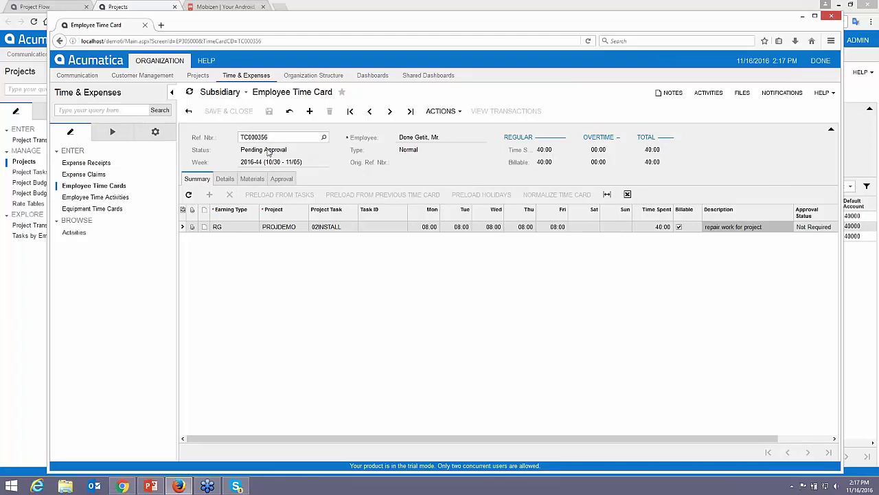
Check the Approval tab showing the Executive workgroup pending, then sign out the employee
click(292, 181)
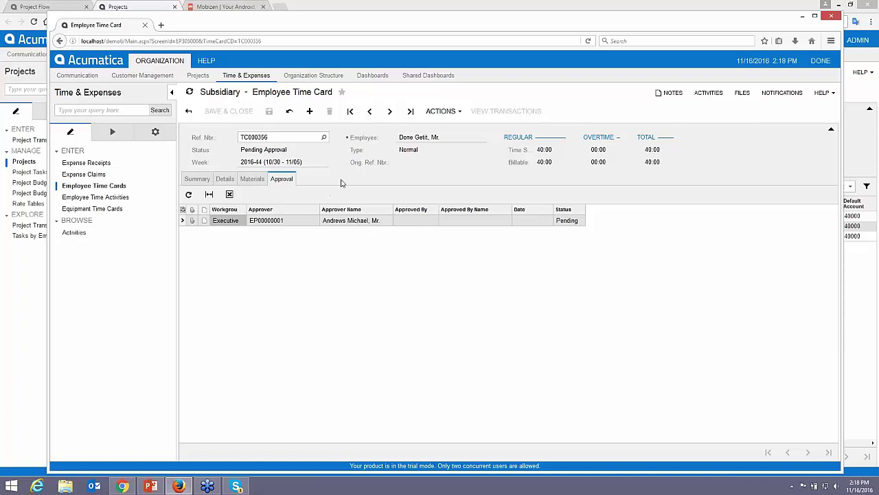
click(820, 61)
click(784, 76)
Sign in as the approver and open time card TC000356 from the Approvals list
text(andrews)
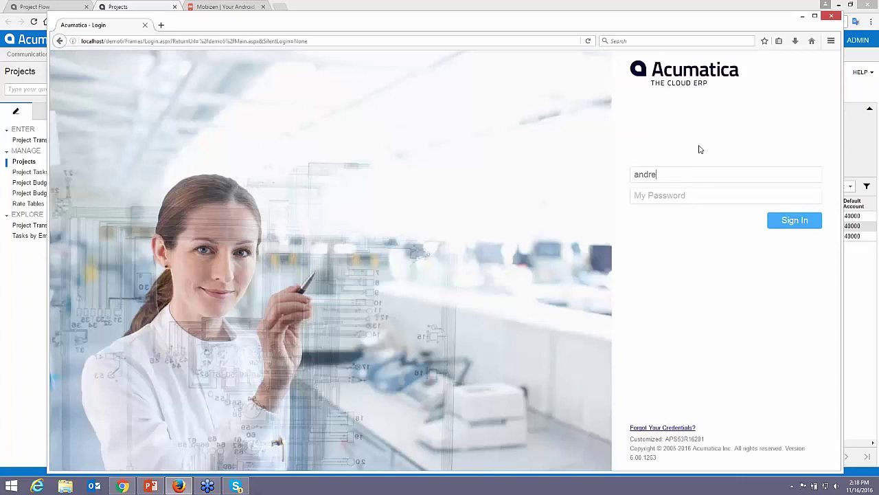
key(Tab)
text(123)
key(Return)
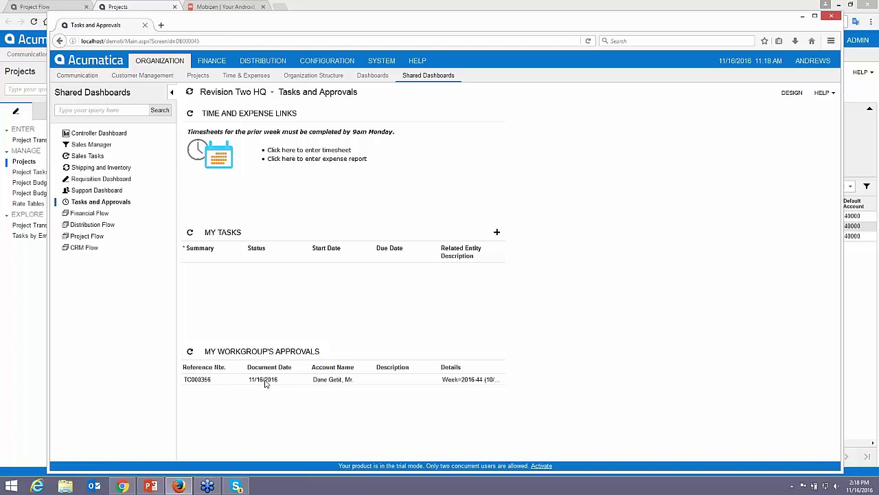
click(266, 384)
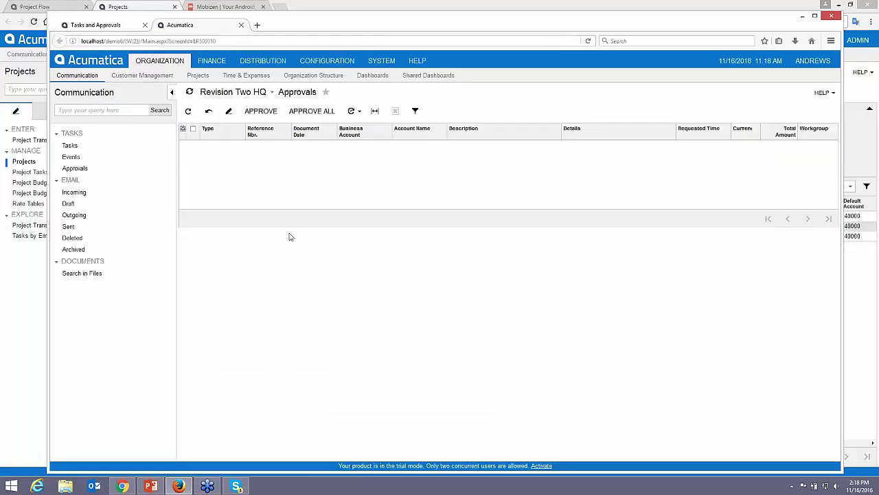
click(263, 163)
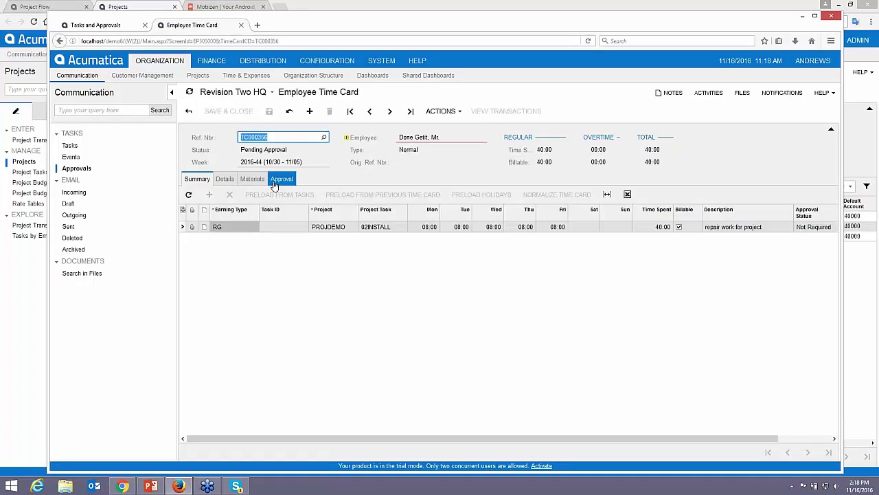
Approve and then release time card TC000356
click(440, 111)
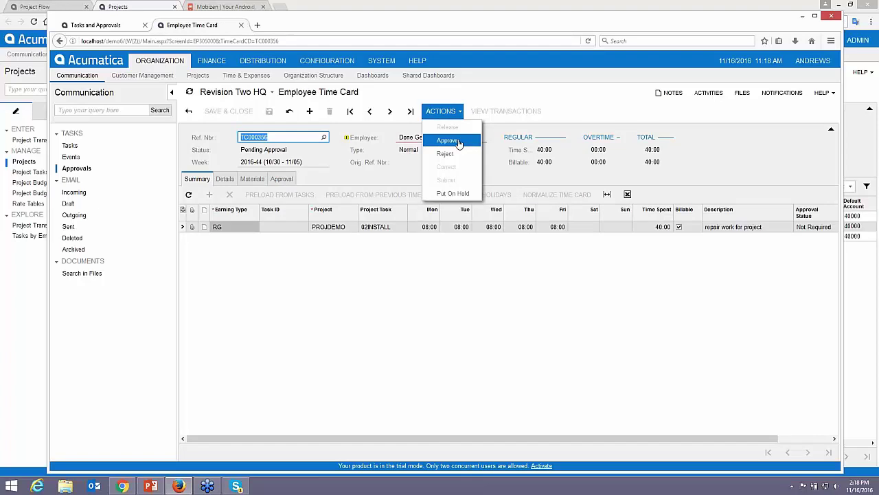
click(457, 141)
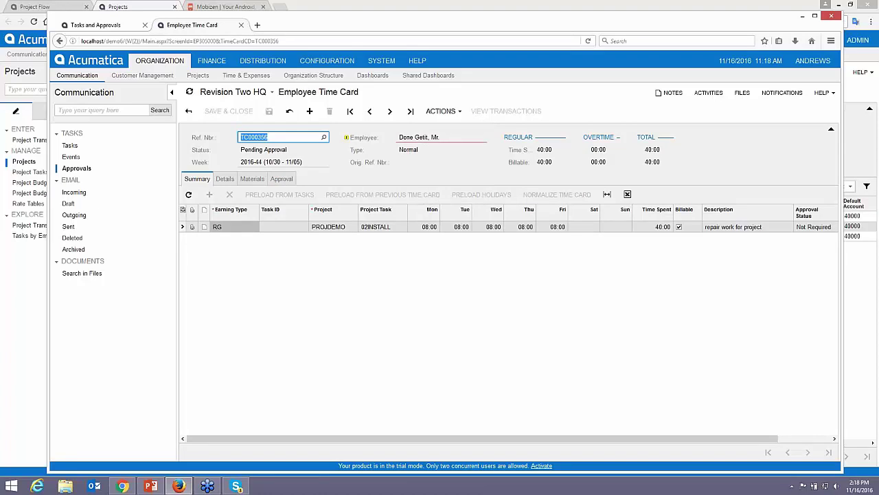
click(450, 112)
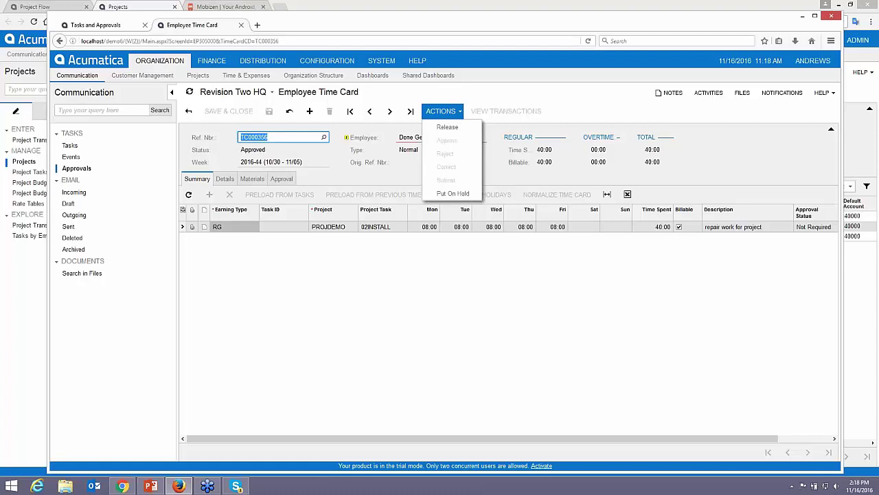
click(459, 129)
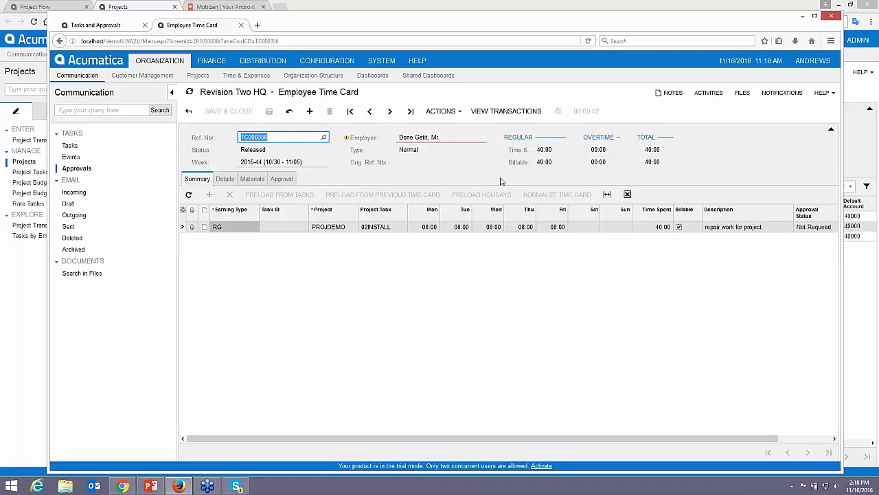
Sign out of the approver session and move the Firefox window aside
click(809, 62)
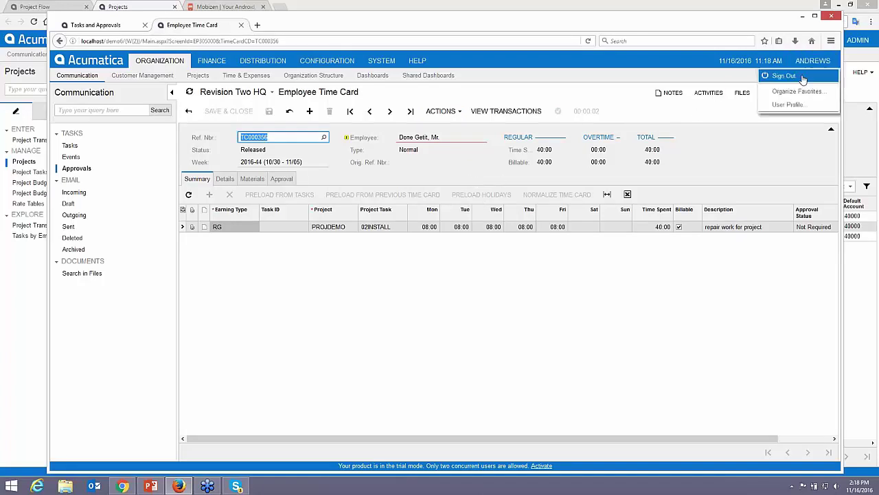
click(797, 76)
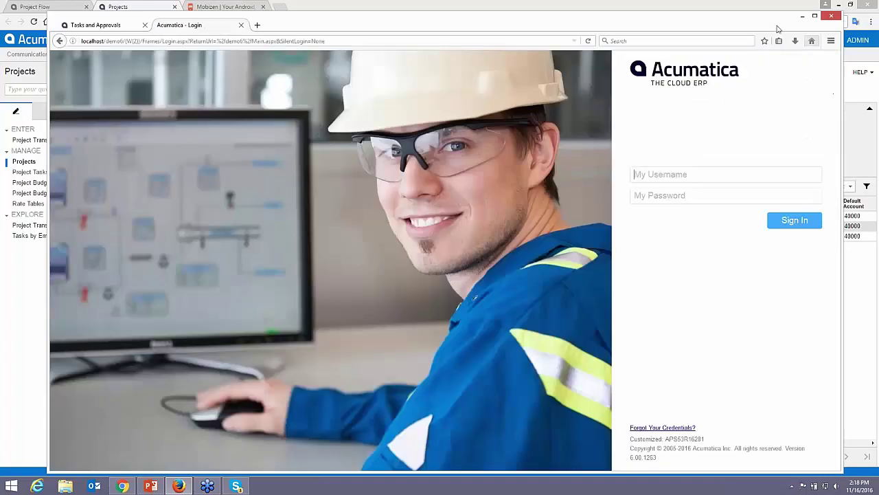
drag(716, 22, 878, 15)
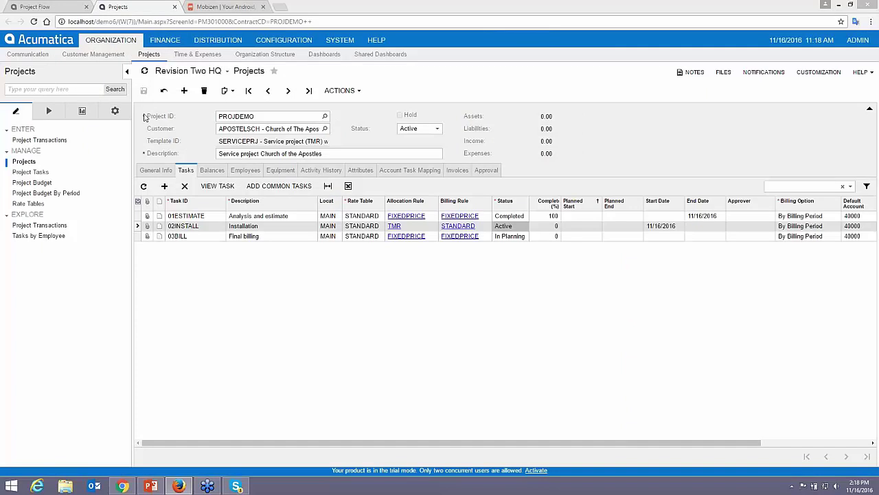
Check PROJDEMO's Balances tab showing 1,600.00 labor expense, then return to Project Flow
click(165, 103)
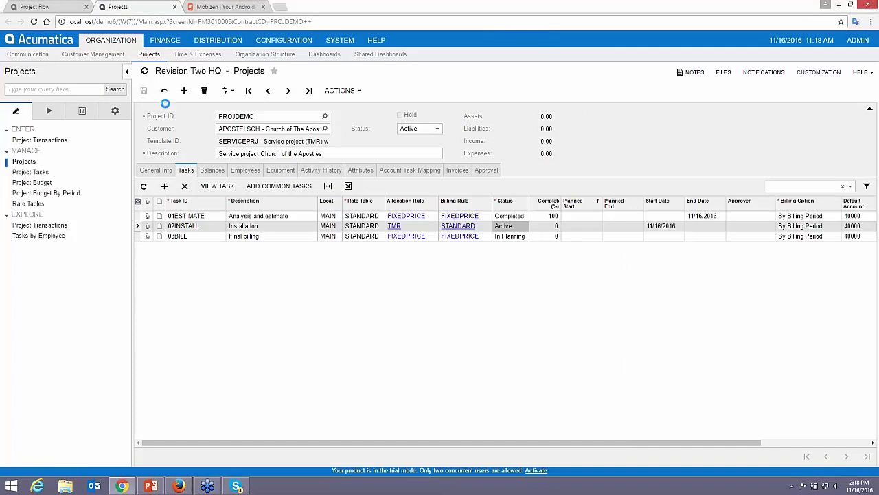
click(212, 170)
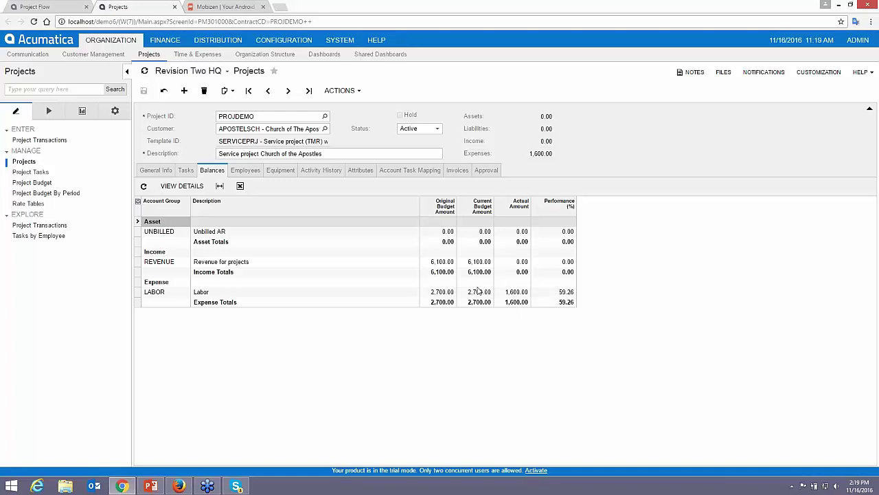
click(53, 9)
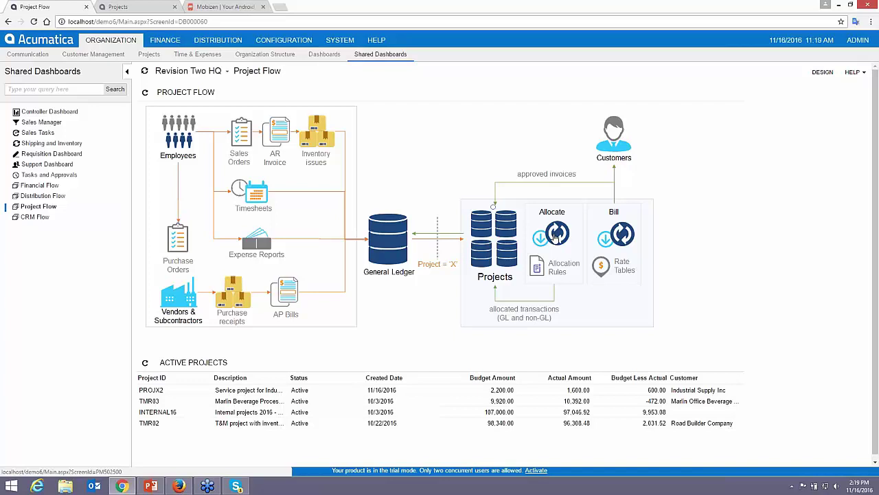
Open Run Allocations By Tasks filtered to project PROJDEMO
click(556, 236)
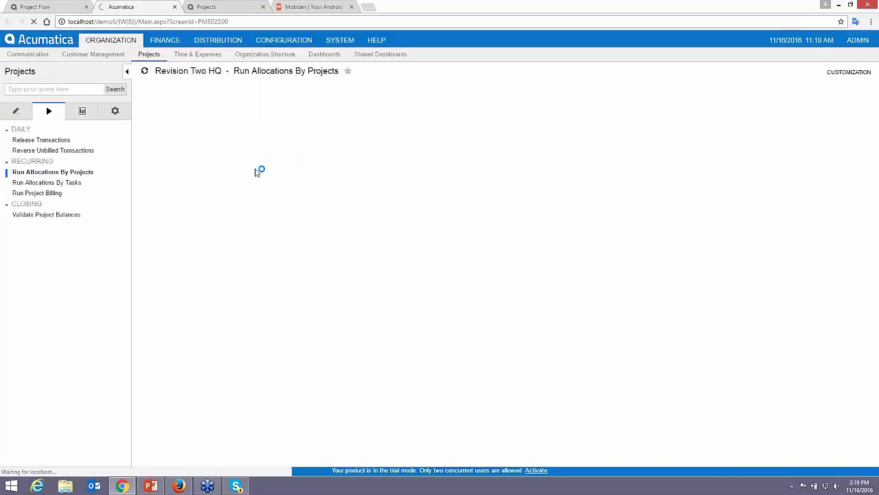
click(62, 184)
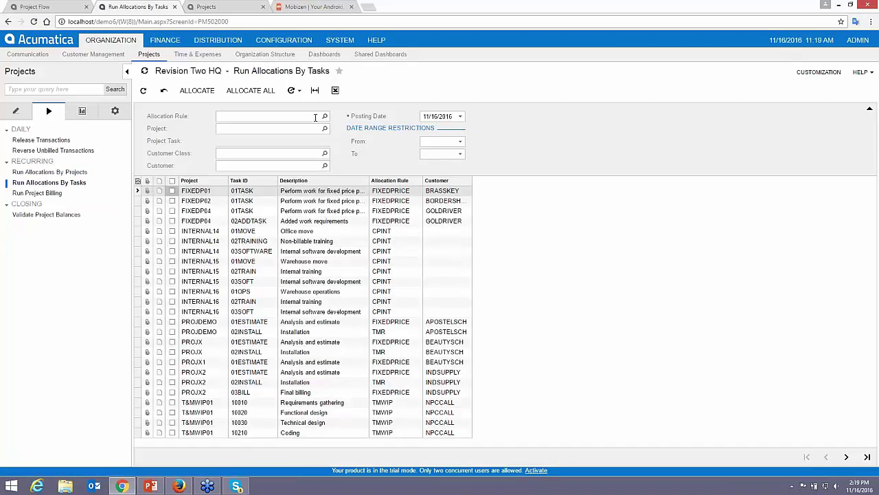
click(316, 129)
text(projdemo)
key(Tab)
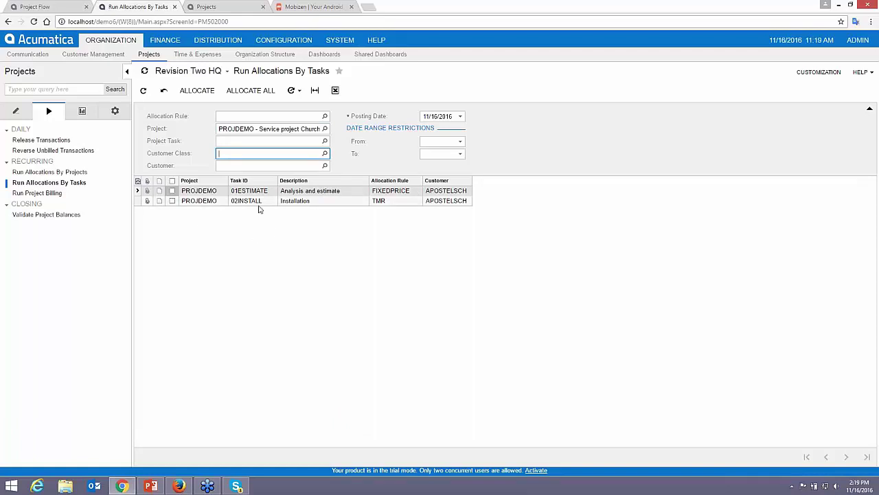
Allocate task 01ESTIMATE and return to the PROJDEMO project page
click(172, 190)
click(196, 93)
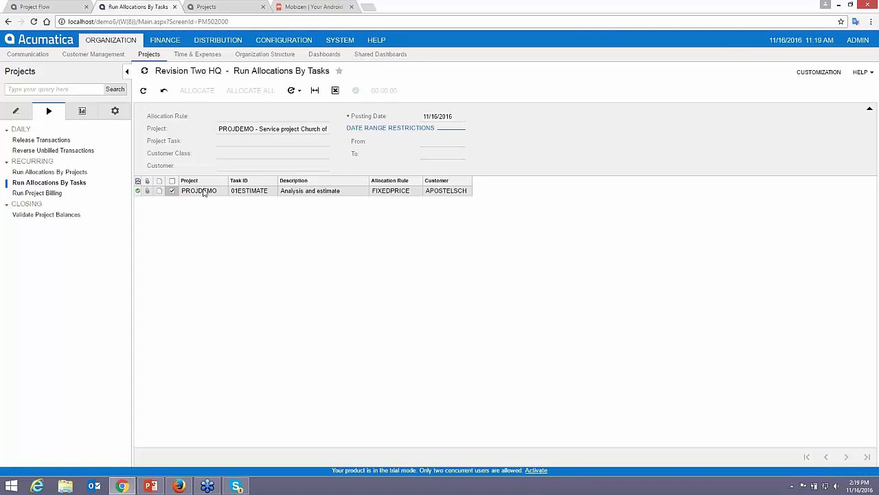
click(213, 8)
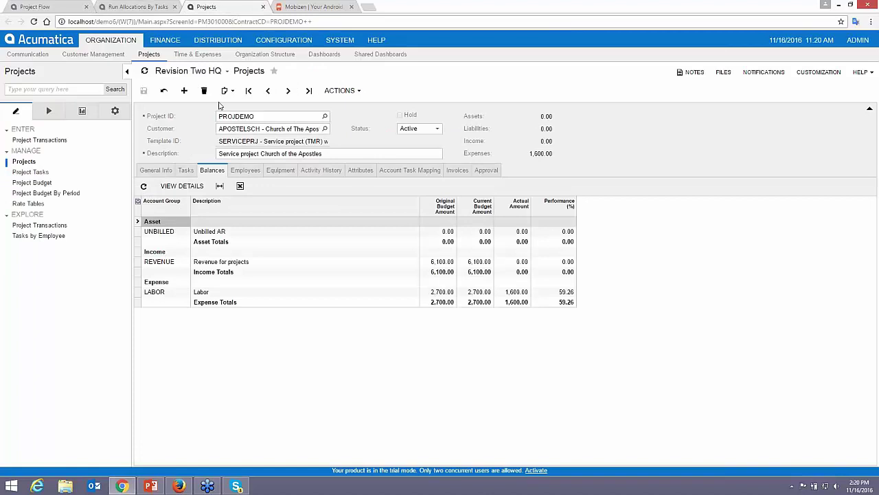
Refresh PROJDEMO balances to show 500.00 Unbilled AR and unrecognized revenue, then return to Project Flow
click(165, 92)
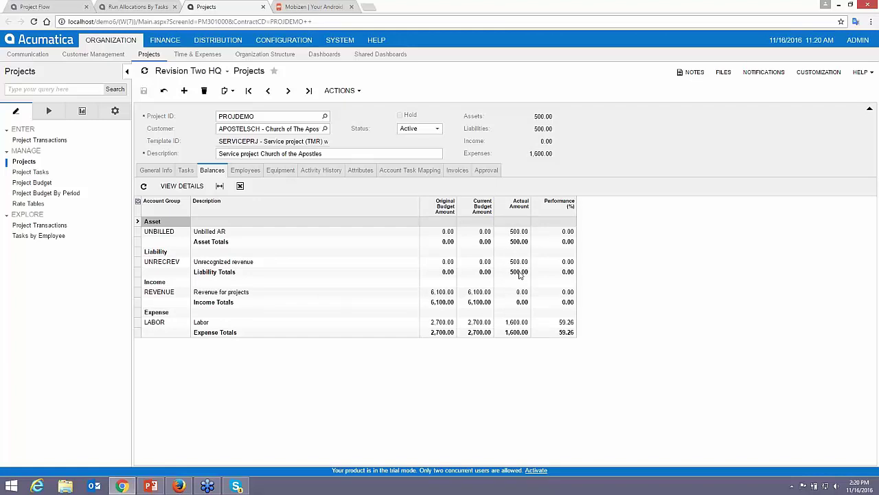
click(48, 9)
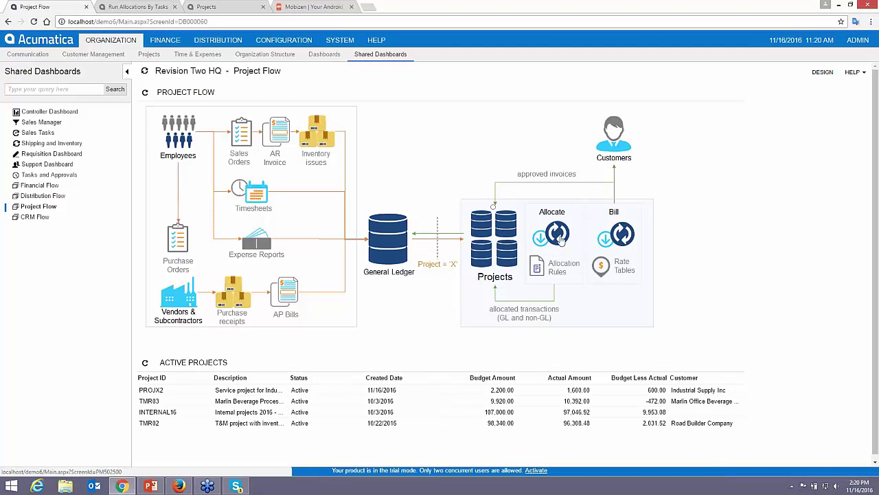
Run Bill All on the Run Project Billing screen for PROJDEMO, then return to its project page
click(616, 235)
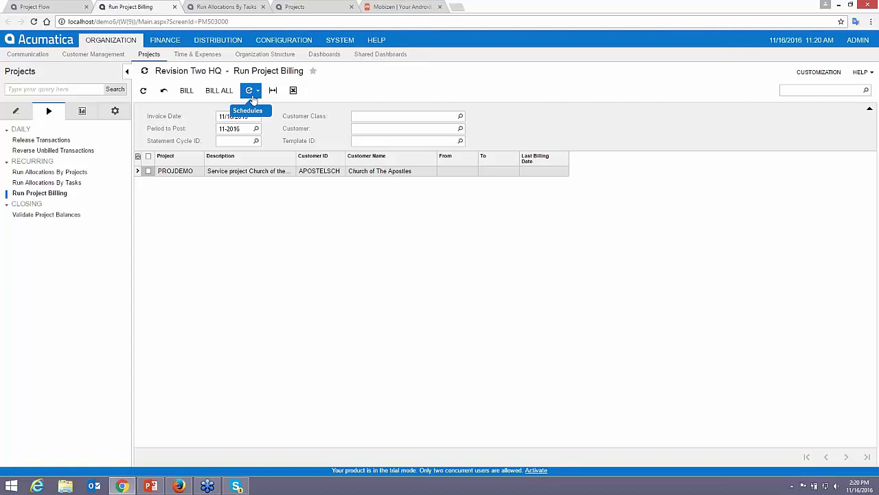
click(220, 90)
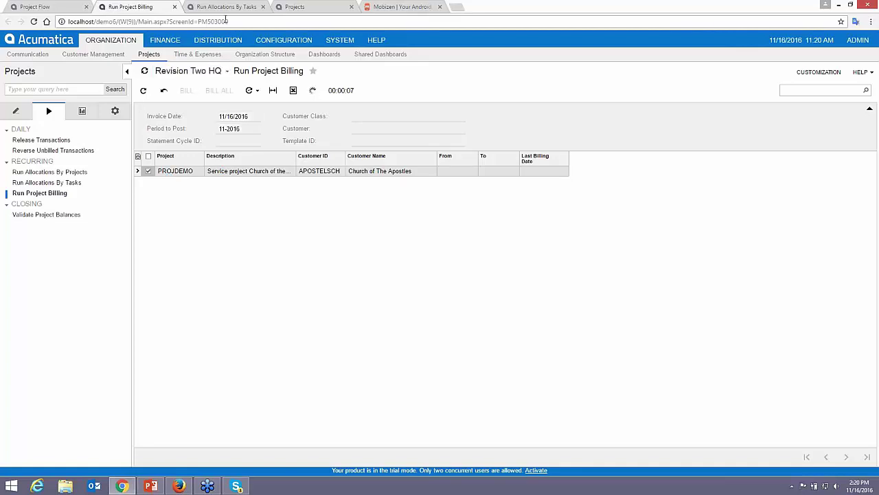
click(293, 8)
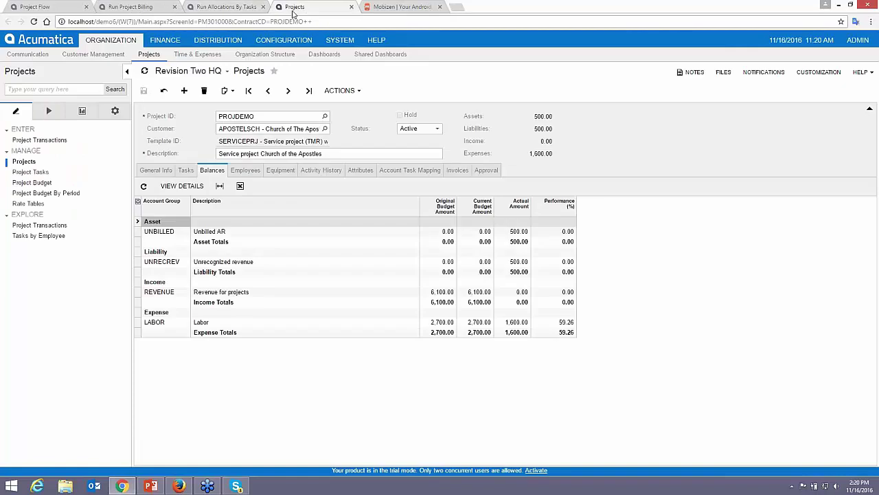
Open the 500.00 milestone billing invoice AR004639 from the project's invoice list
click(458, 170)
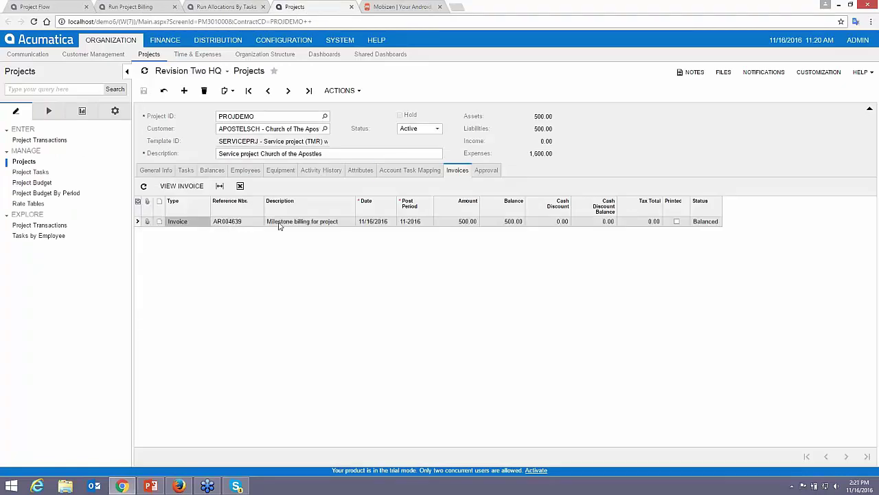
click(176, 187)
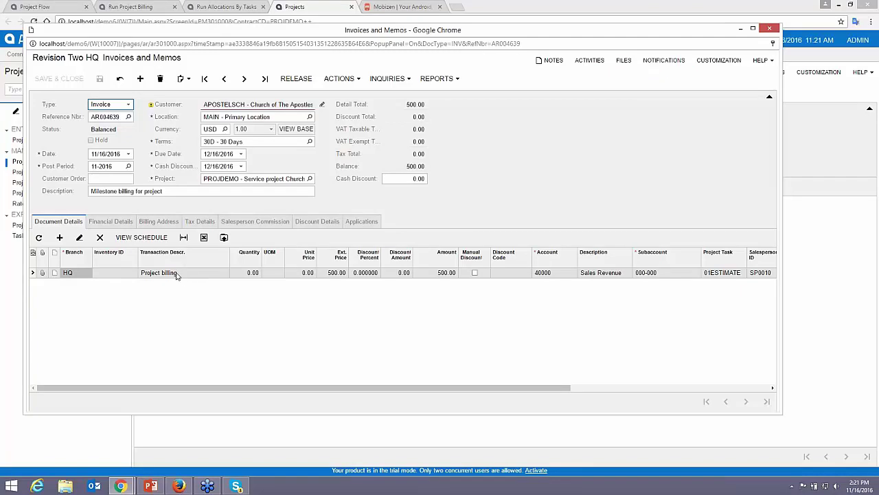
Replace invoice AR004639's description with 'Estimate Fee'
click(151, 191)
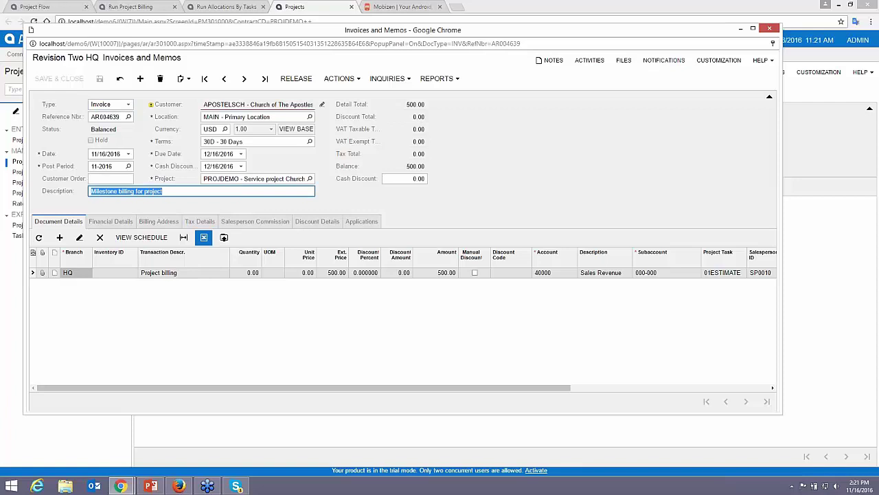
text(Estimate )
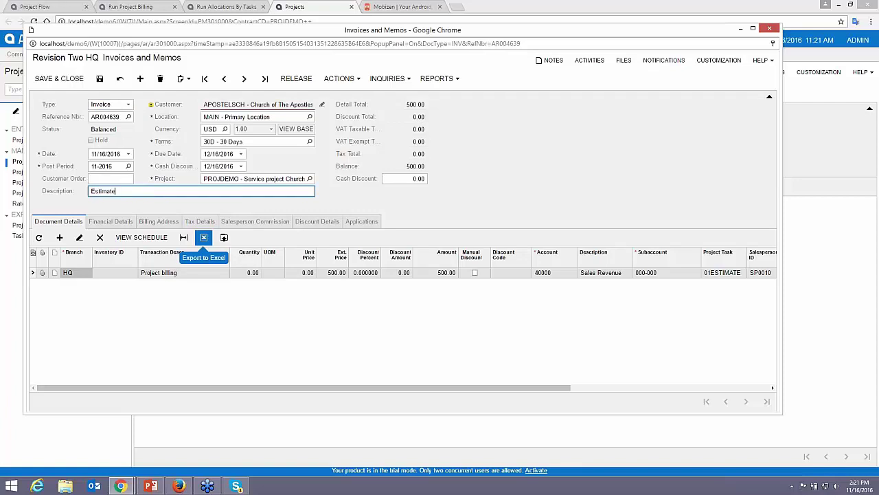
text(Fee)
key(Tab)
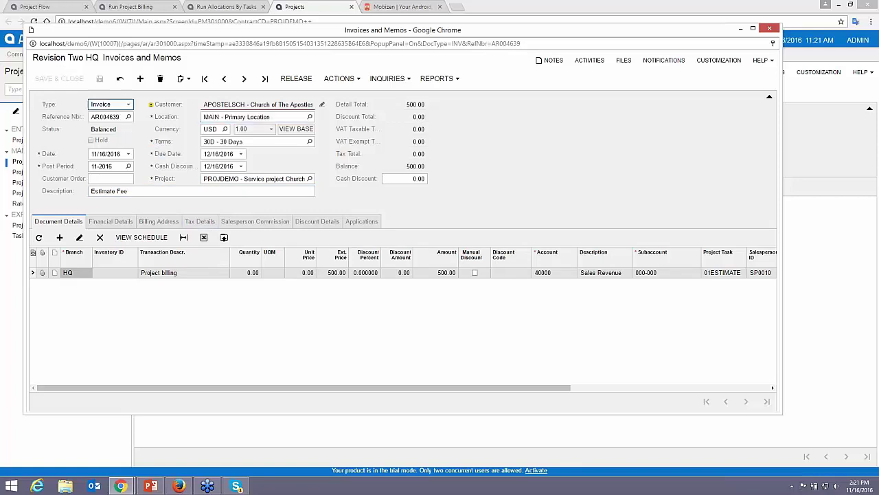
click(351, 83)
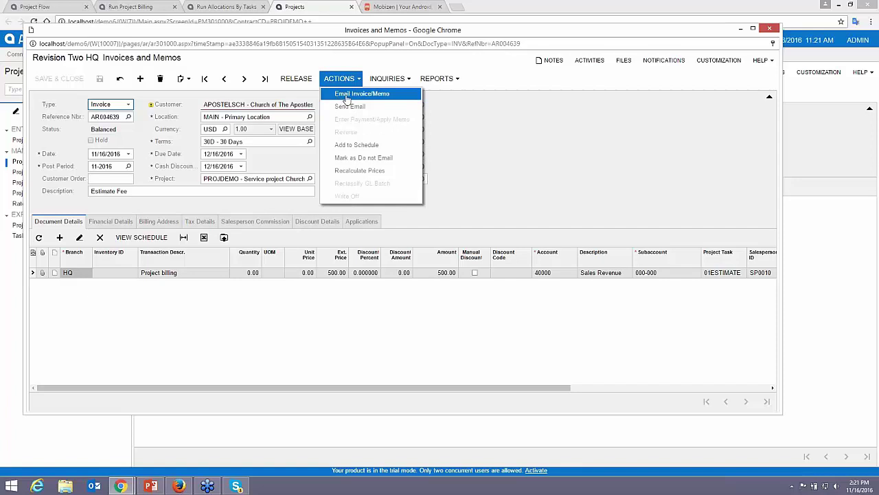
Email invoice AR004639, check its one logged activity, then release it to Open status
click(538, 159)
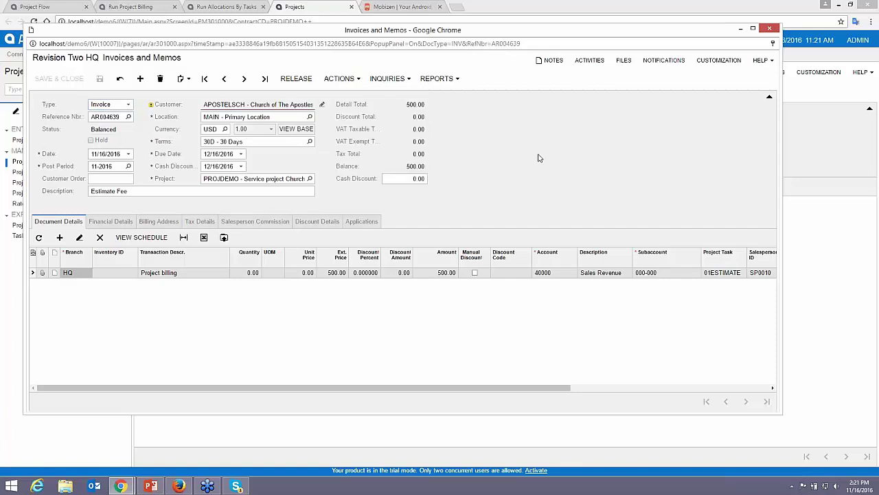
click(340, 79)
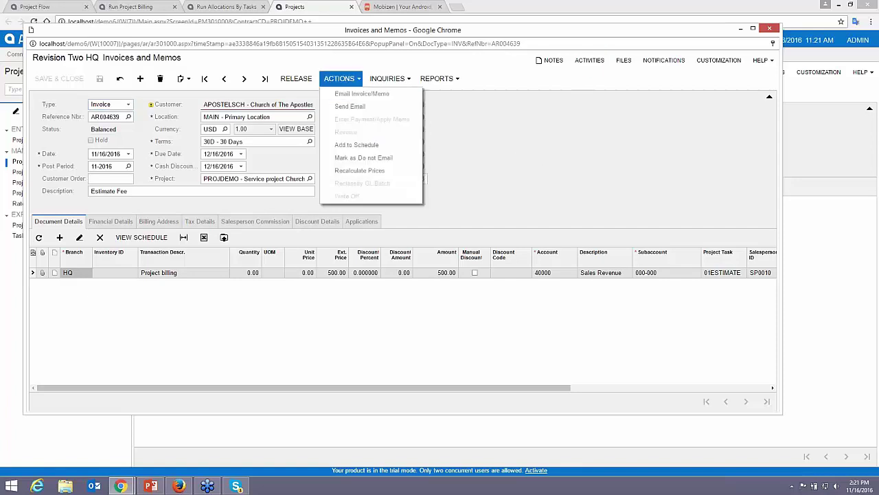
click(360, 97)
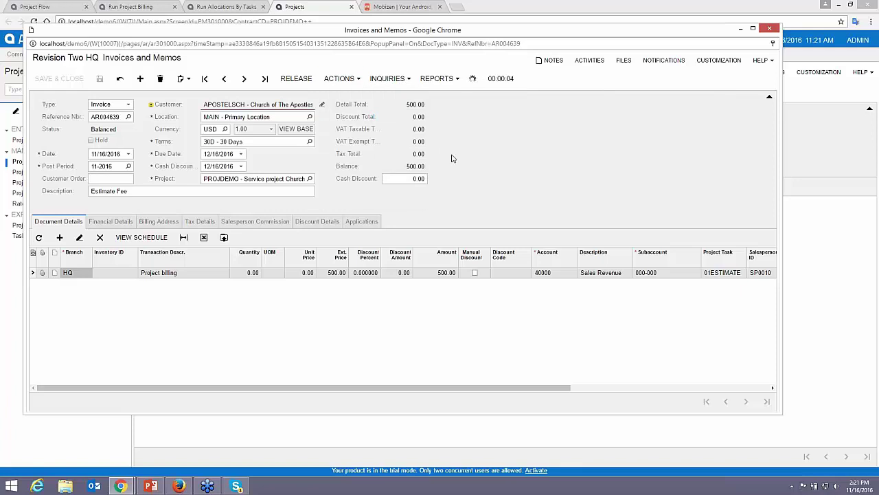
click(581, 64)
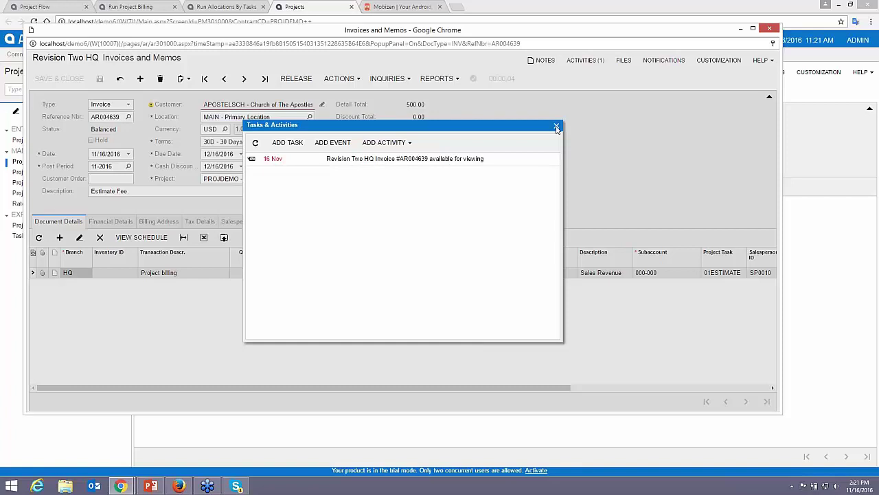
click(556, 125)
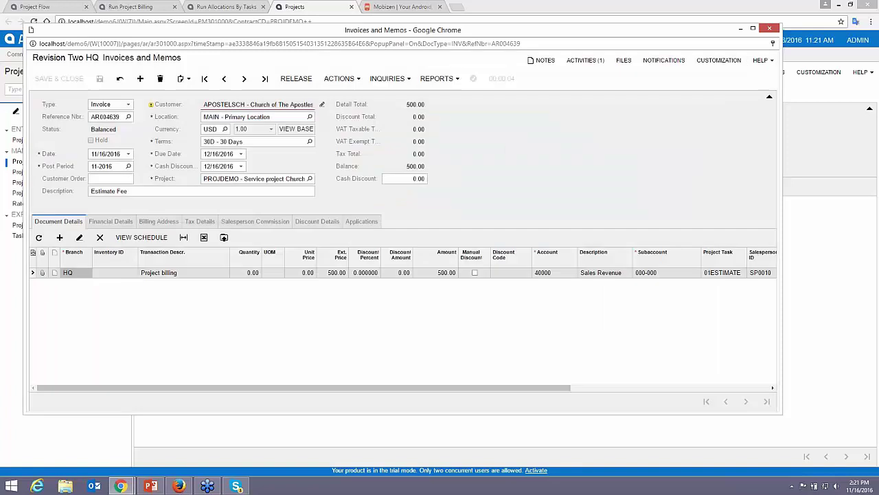
click(296, 78)
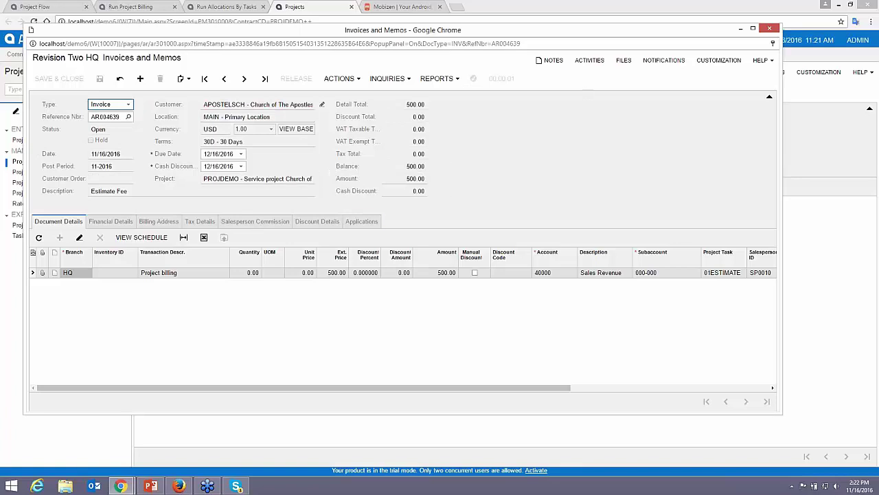
click(770, 31)
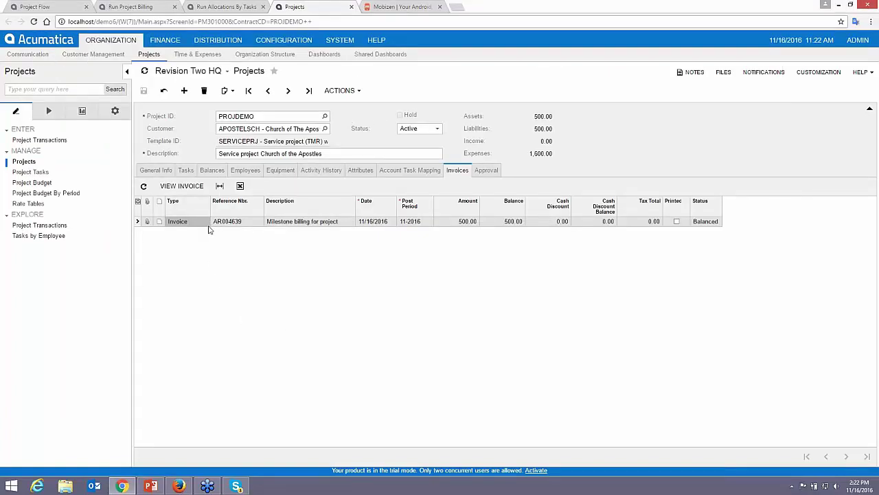
Refresh PROJDEMO's balances to 500.00 revenue and close the allocation and billing pages
click(212, 171)
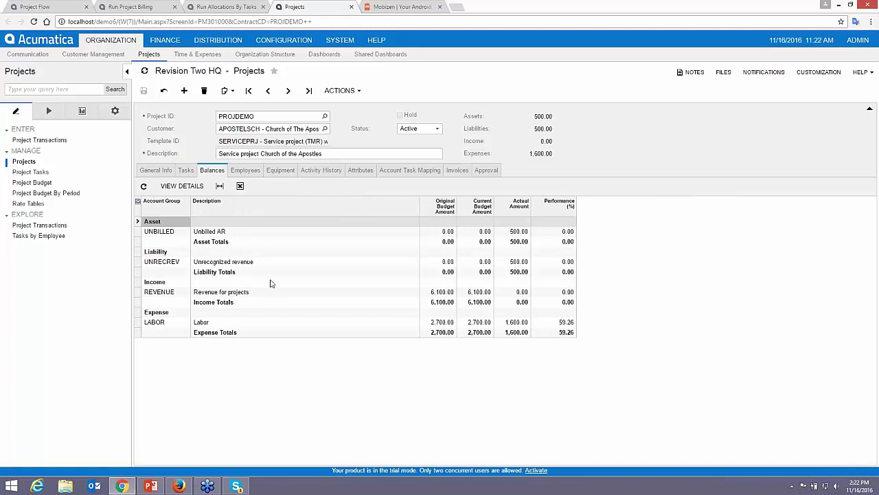
click(165, 92)
click(262, 7)
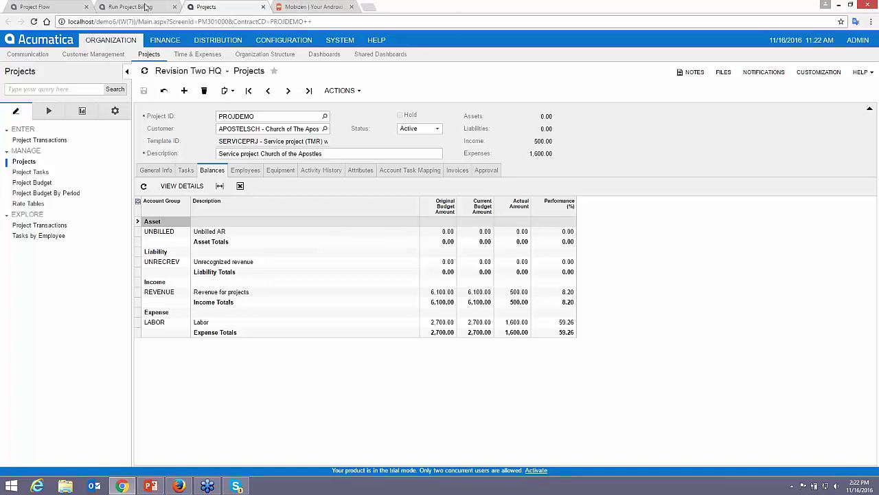
click(174, 7)
click(54, 8)
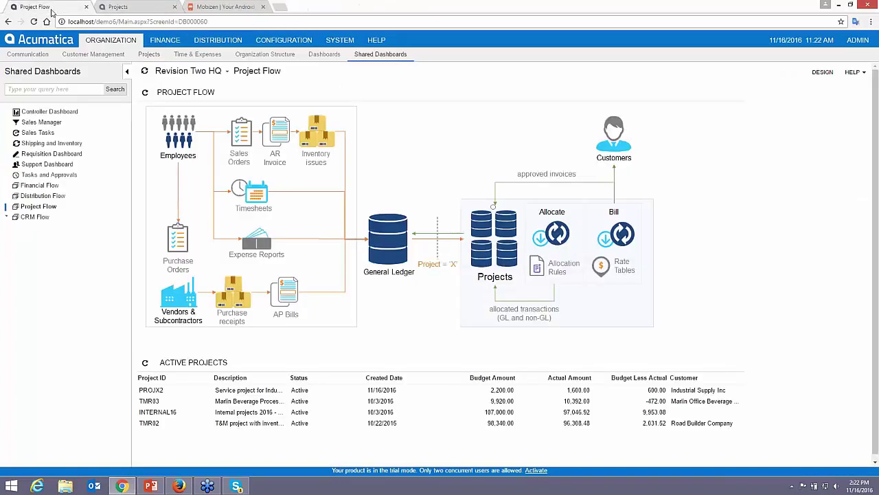
Run a project-level allocation for PROJDEMO only, then close the allocations page
click(551, 234)
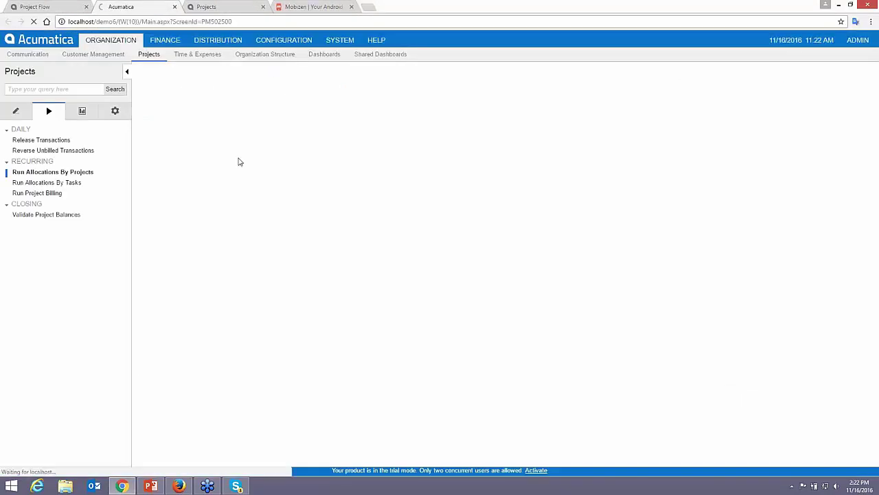
click(243, 128)
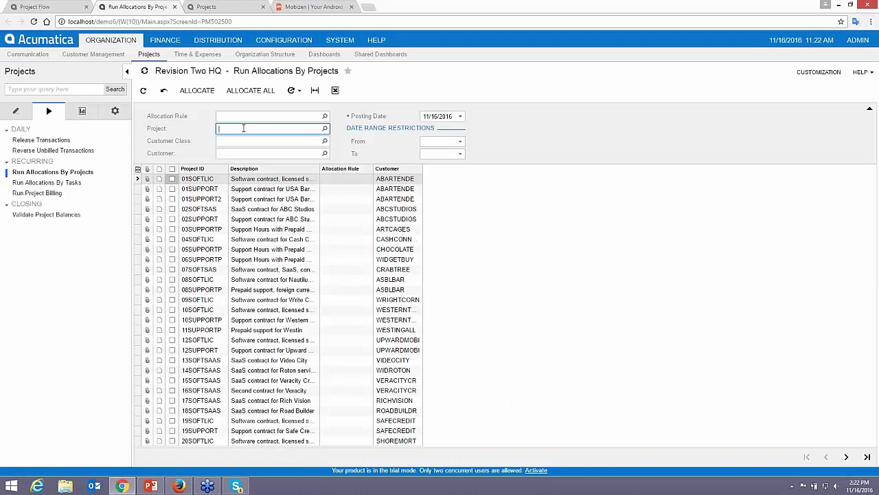
text(dempr)
key(Return)
text(projdemo)
key(Tab)
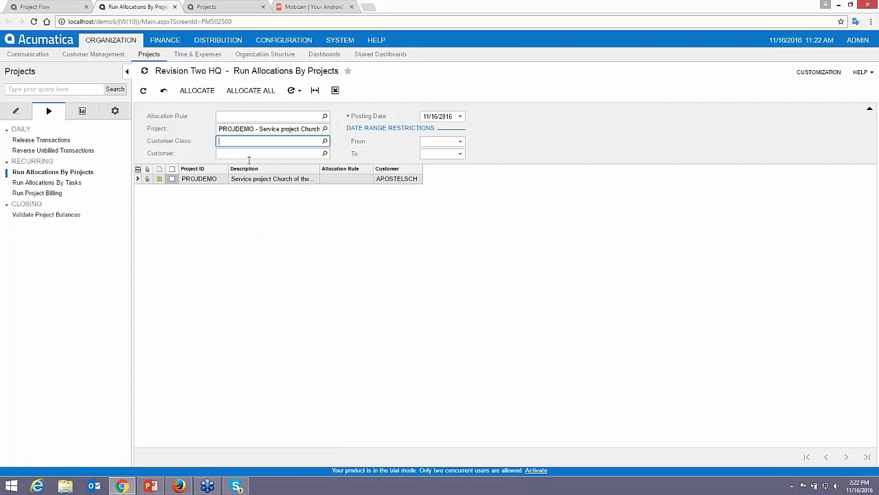
click(172, 179)
click(197, 90)
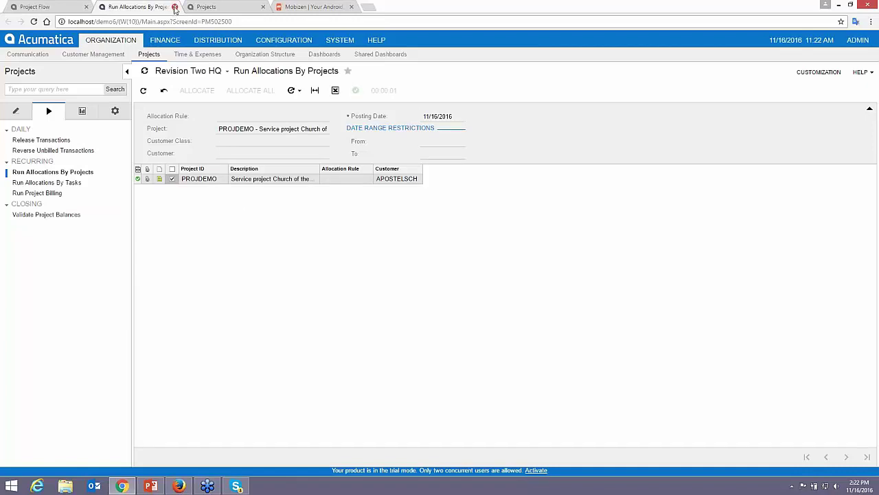
click(175, 7)
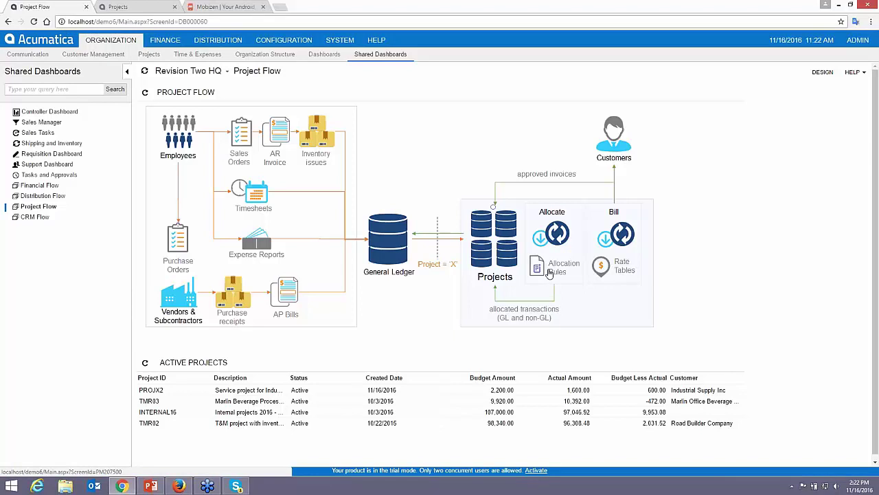
Load allocation rule TMR and review its amount formula, posting settings and step 30
click(552, 273)
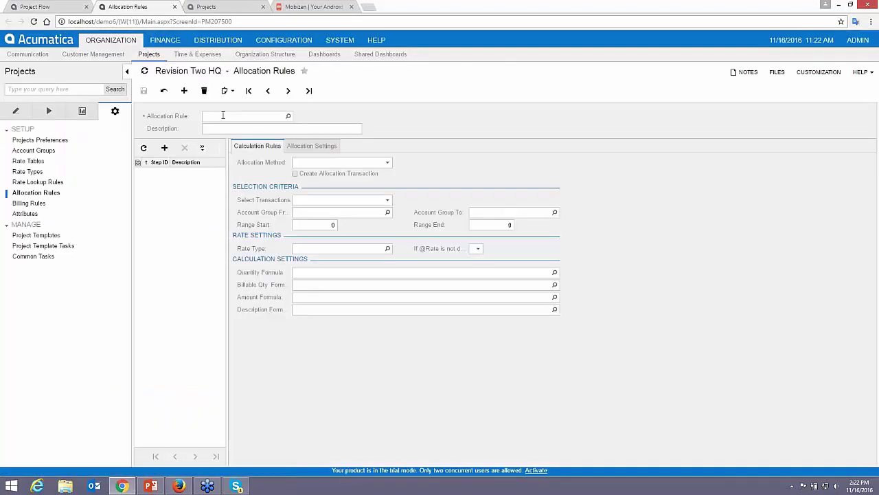
click(223, 115)
text(TMR)
key(Tab)
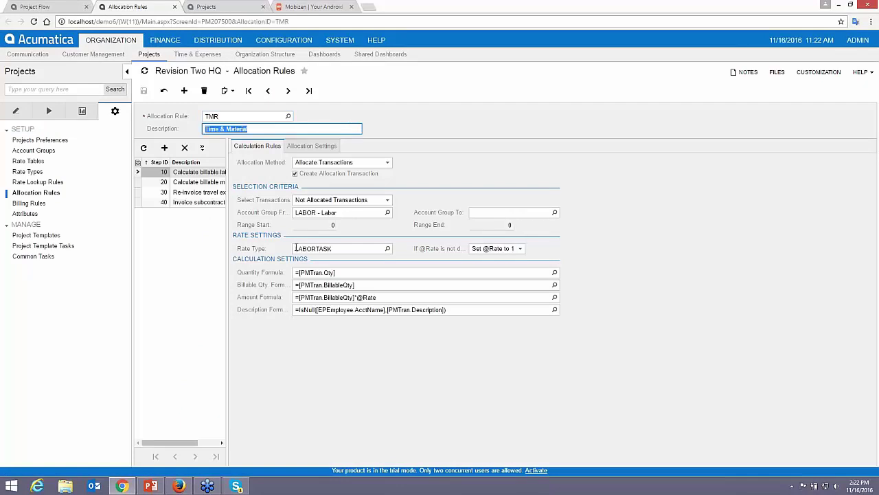
click(384, 299)
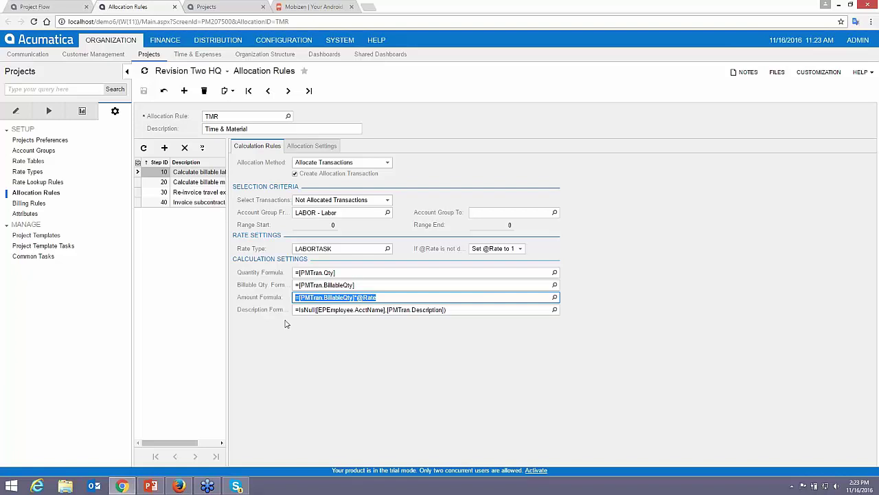
click(312, 146)
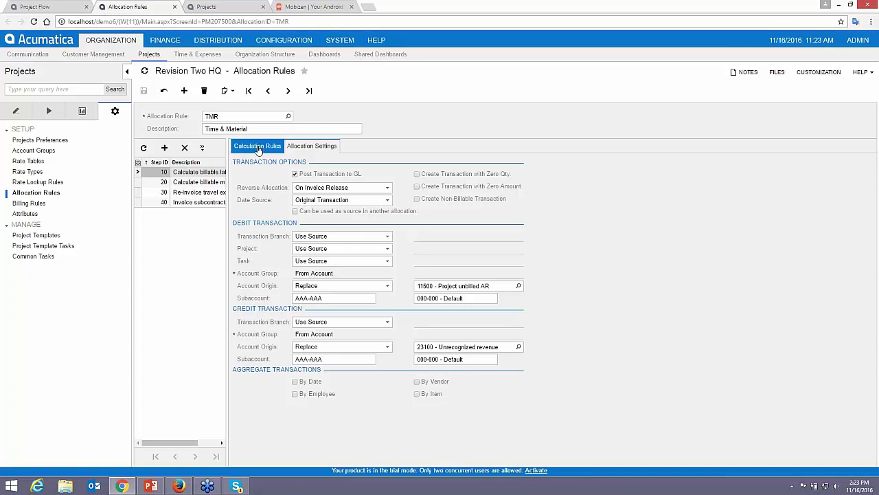
click(259, 148)
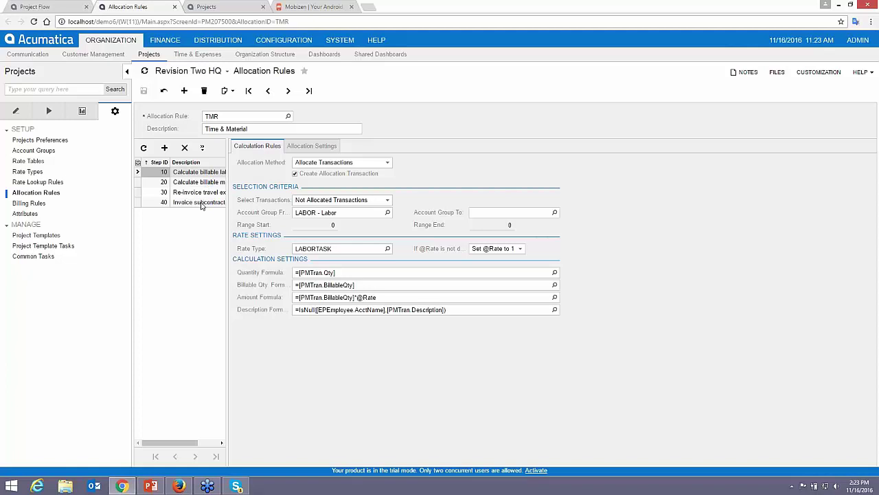
click(196, 194)
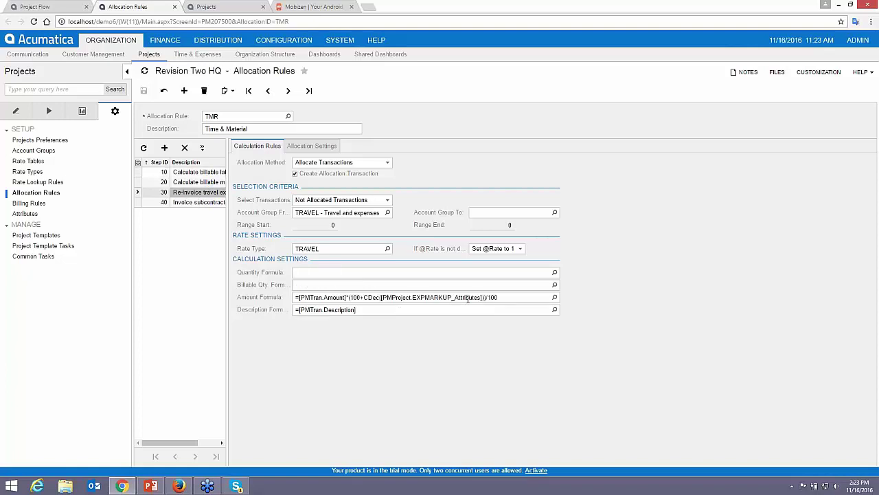
click(206, 7)
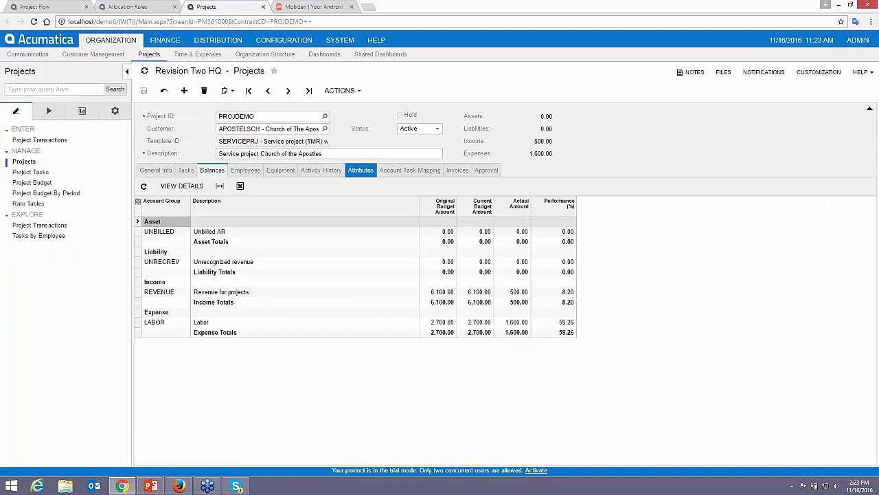
Set PROJDEMO's expense markup and burden percentage attributes to 10, correcting a mistyped 210
click(361, 170)
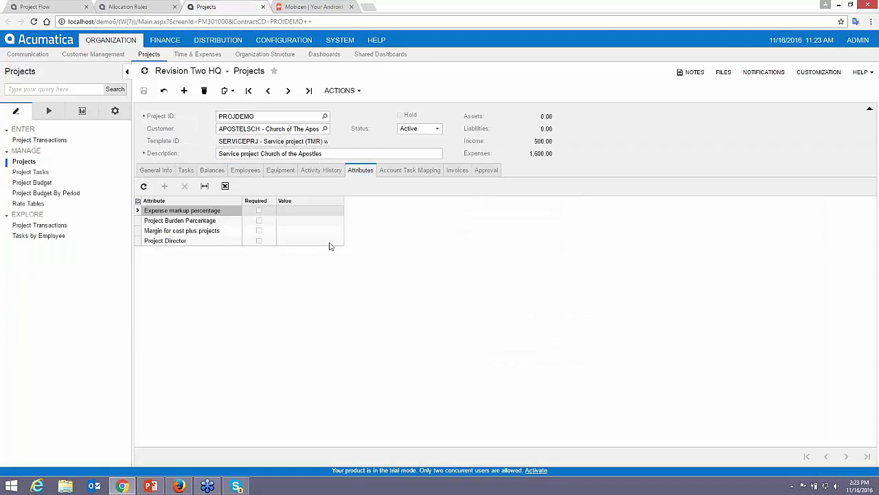
click(306, 216)
text(10)
key(Down)
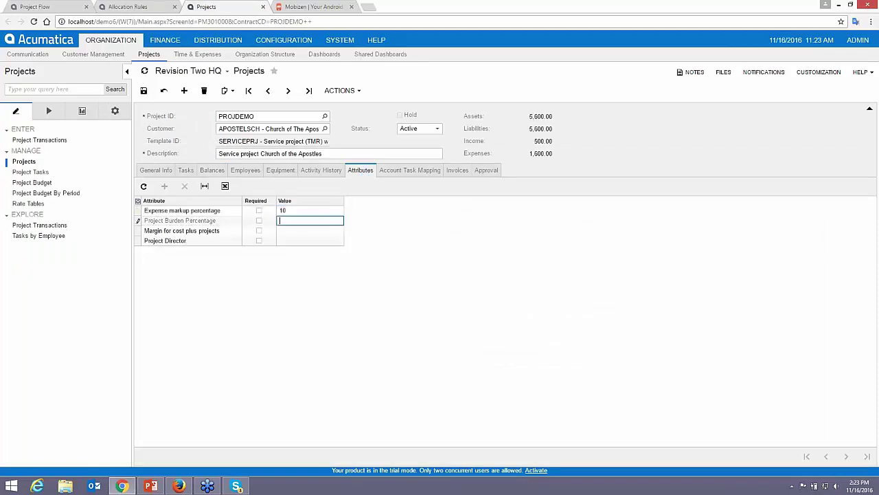
text(210)
key(Down)
key(Up)
key(Up)
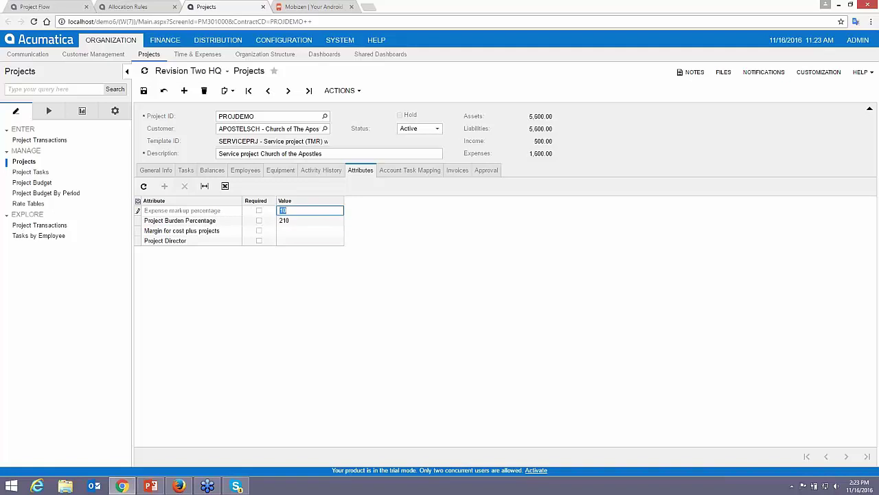
key(Down)
text(10)
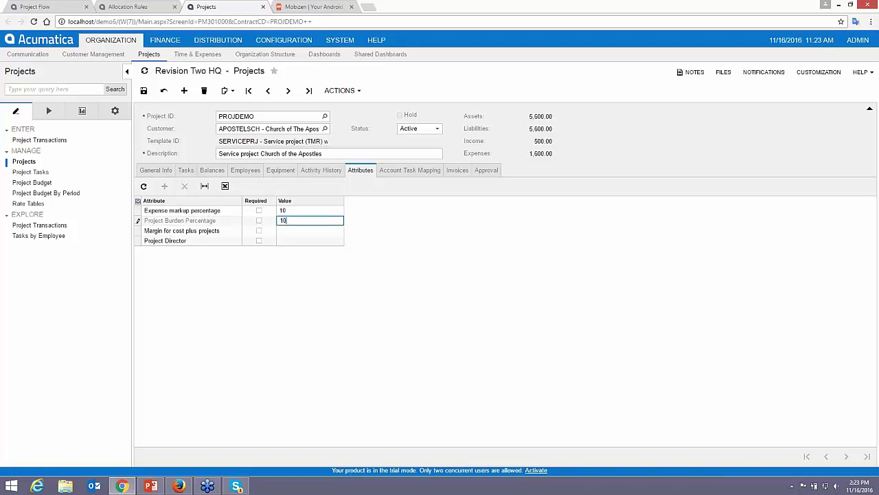
key(Down)
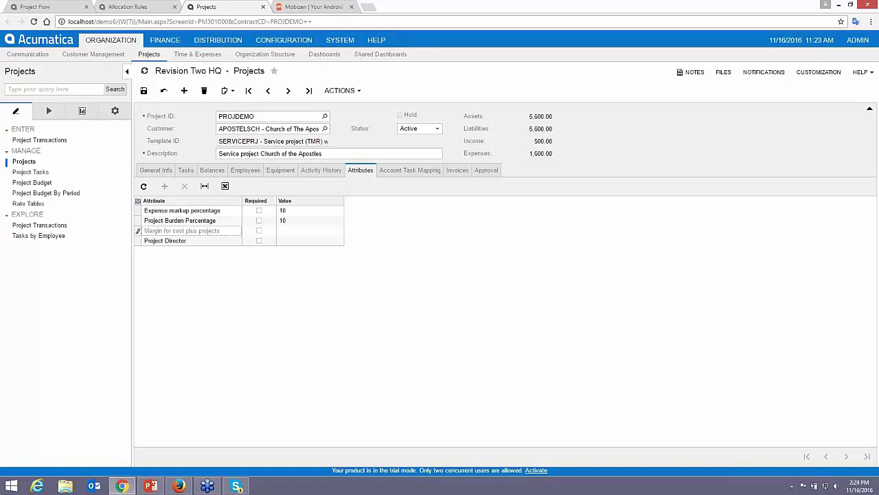
Set cost-plus margin to 10, enter a Project Director, save, and refresh balances
click(295, 231)
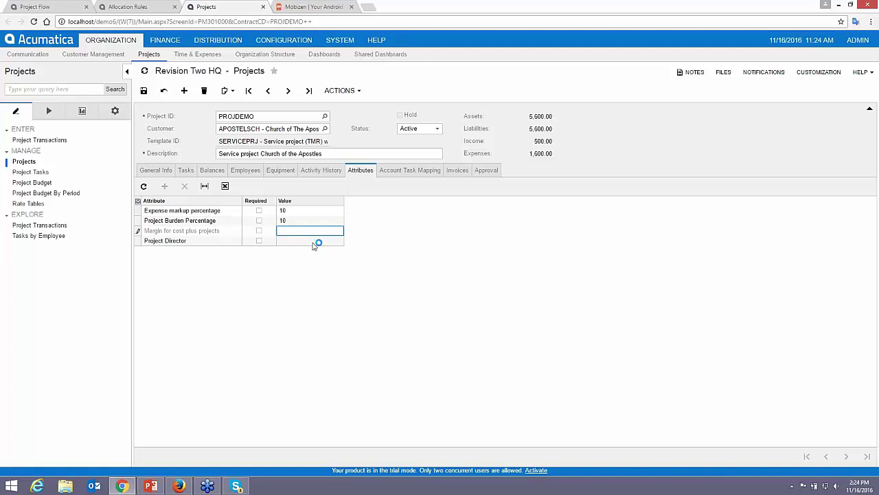
text(10)
key(Tab)
text(Ge)
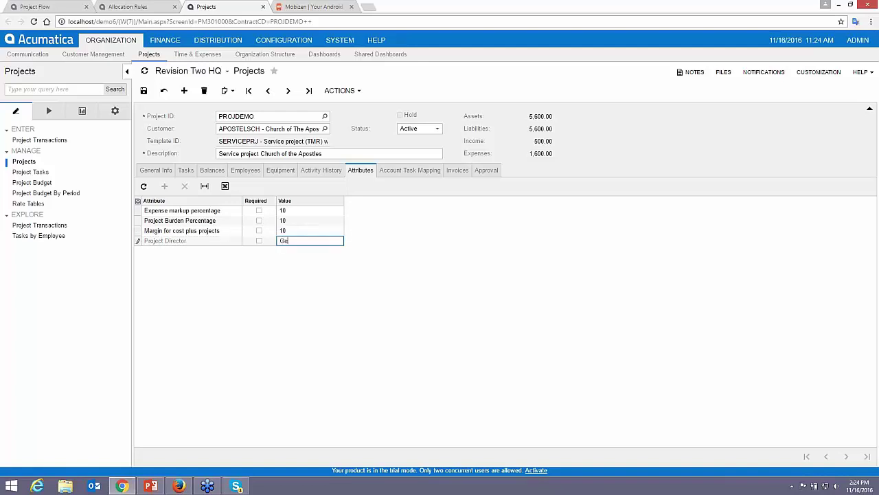
text(t Done)
click(144, 91)
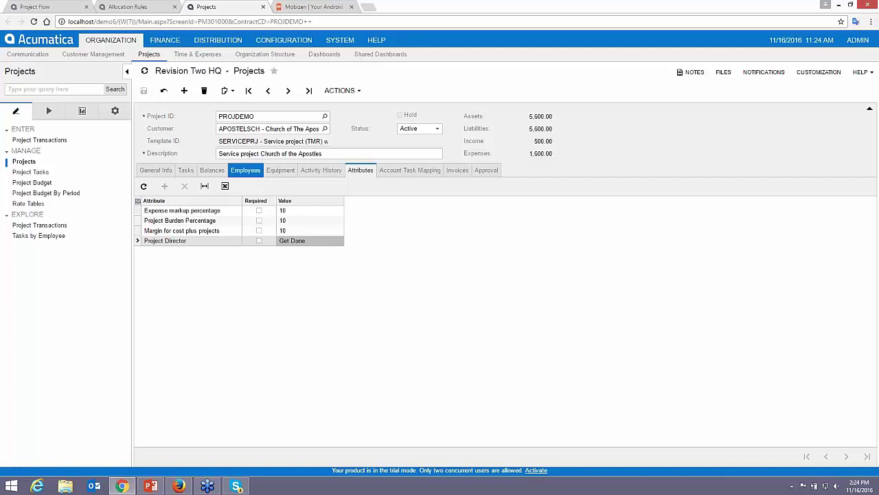
click(210, 170)
click(163, 94)
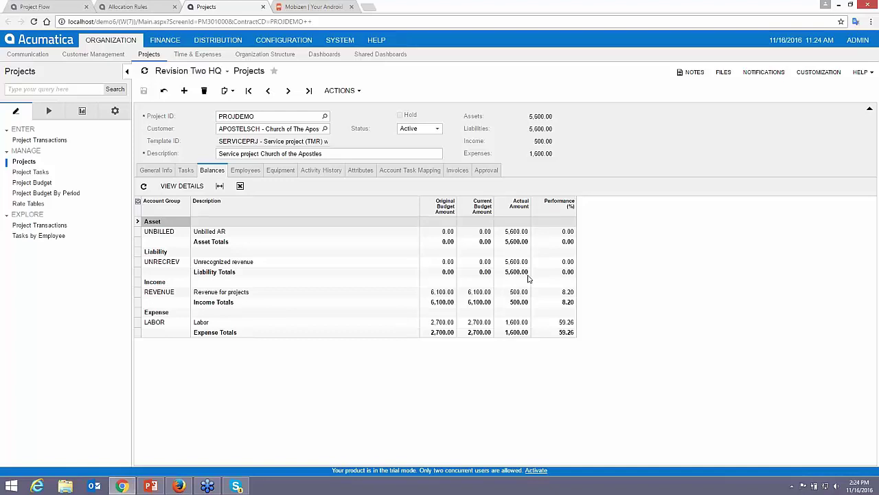
Refresh the Project Flow dashboard, then return to PROJDEMO and open its actions list
click(52, 10)
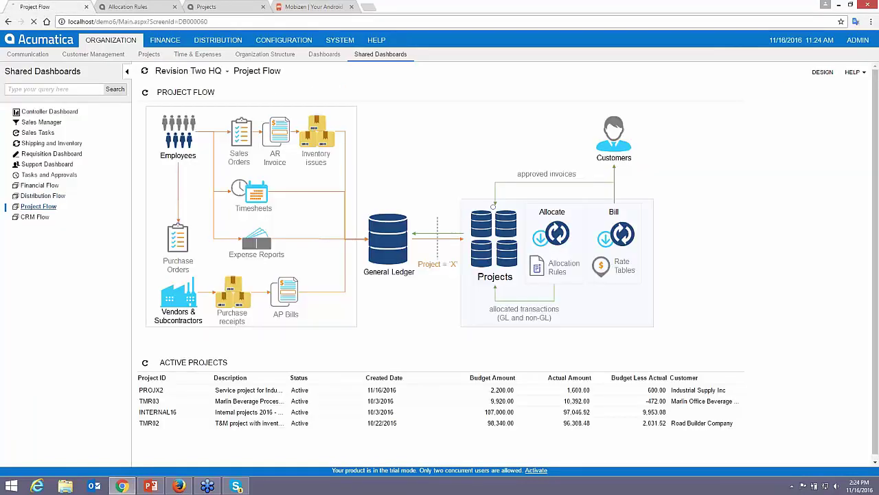
click(44, 206)
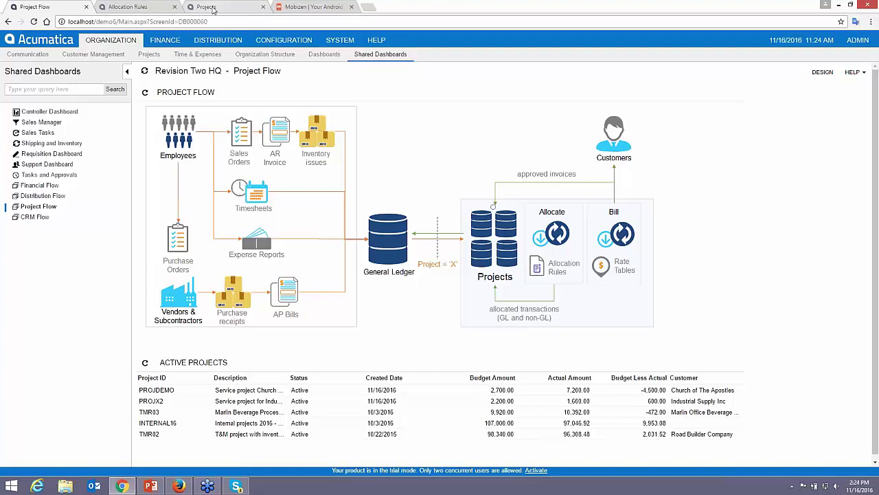
click(213, 8)
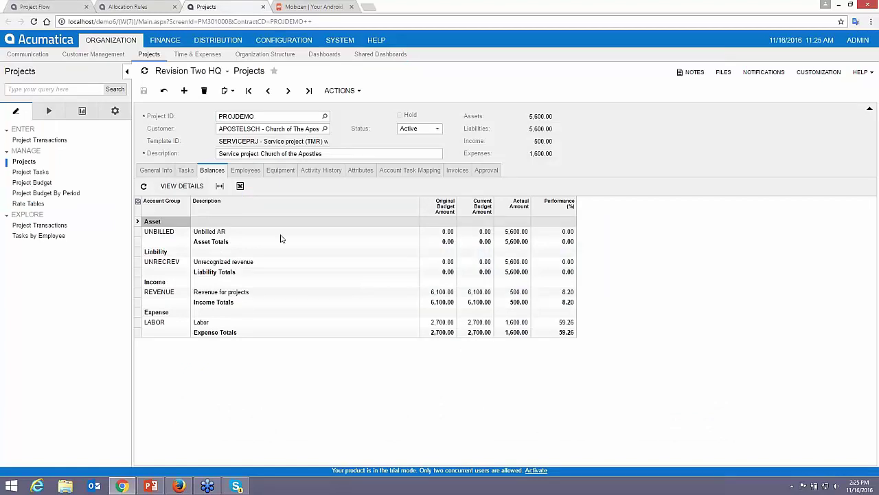
click(340, 90)
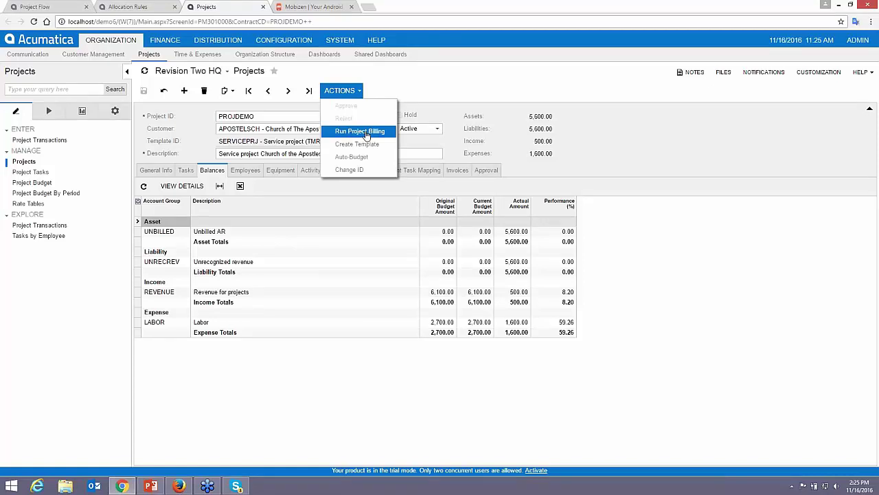
Run project billing for PROJDEMO and open the new 5,600.00 Project Billing invoice
click(352, 92)
click(359, 134)
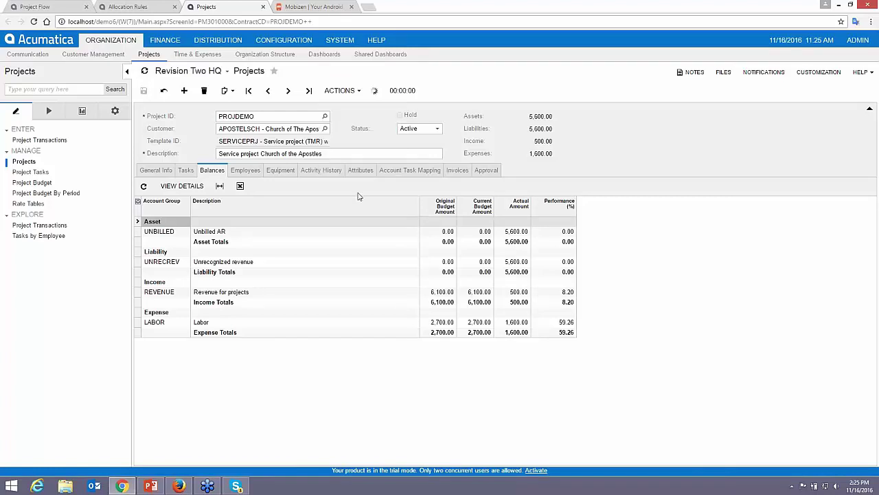
click(458, 170)
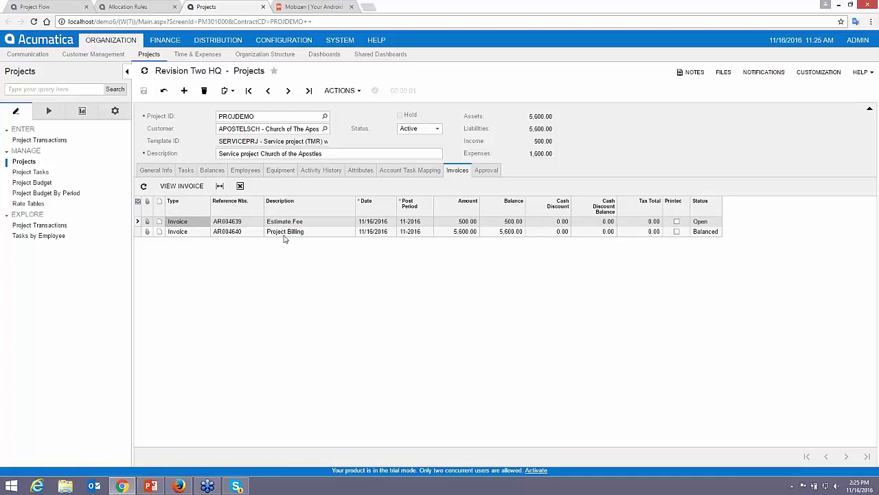
click(283, 233)
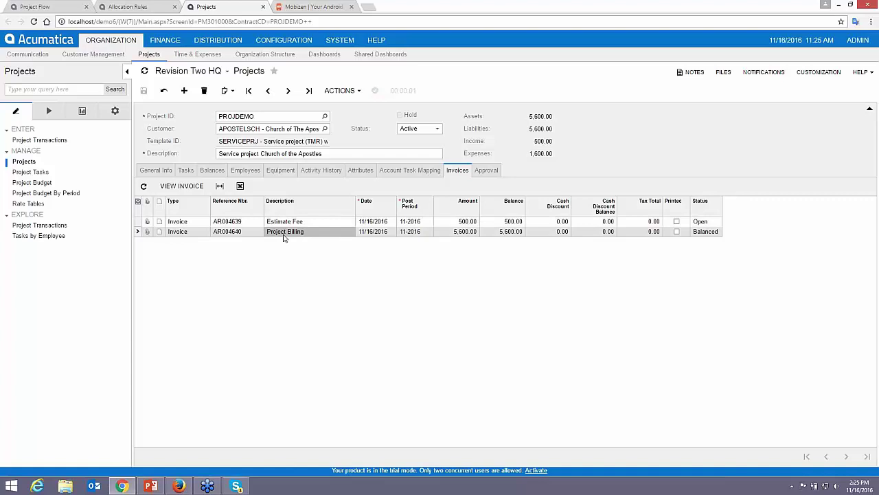
click(182, 187)
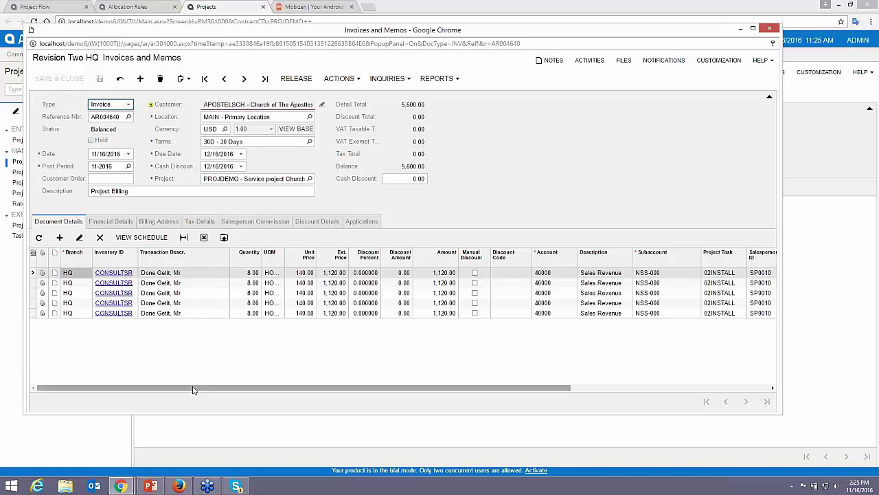
Check the first line's Billing Option choices without changing them
drag(192, 389, 425, 399)
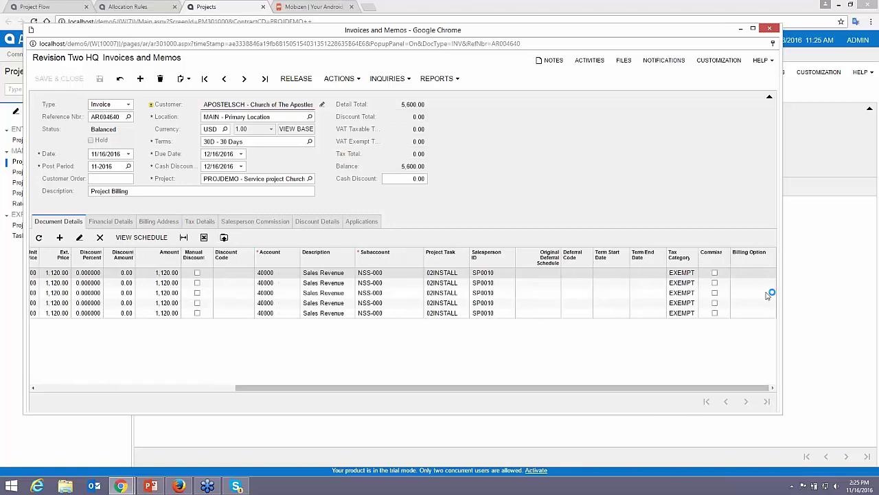
click(756, 273)
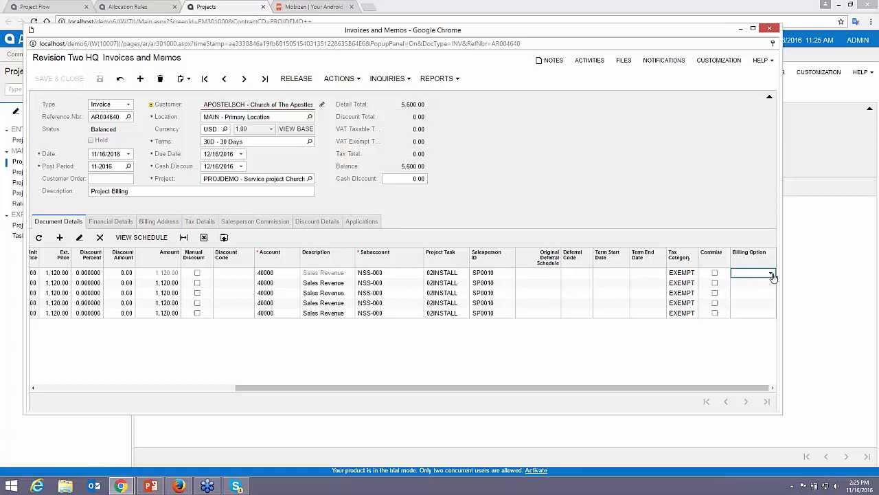
click(770, 273)
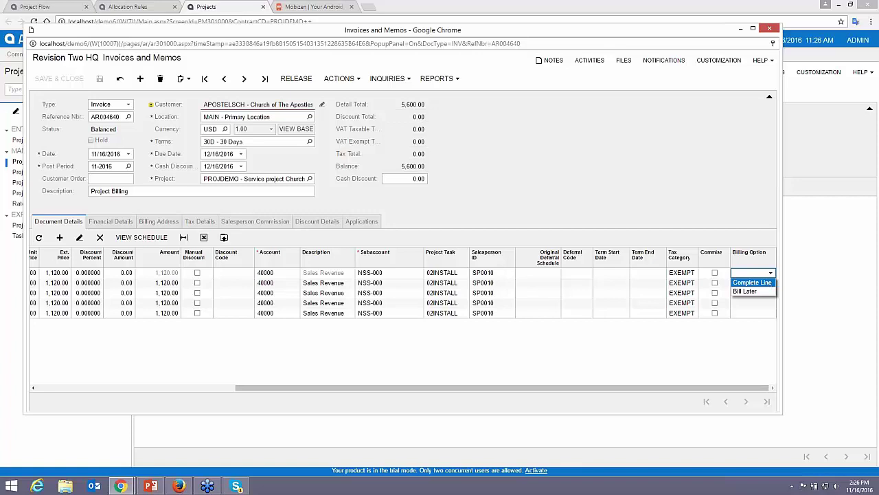
click(771, 273)
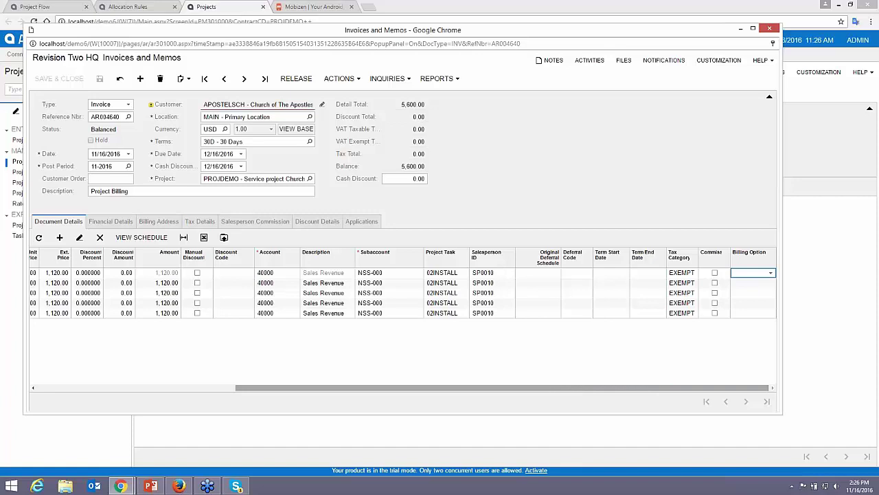
Release the 5,600.00 Project Billing invoice and return to the Project Flow dashboard
drag(604, 388, 407, 420)
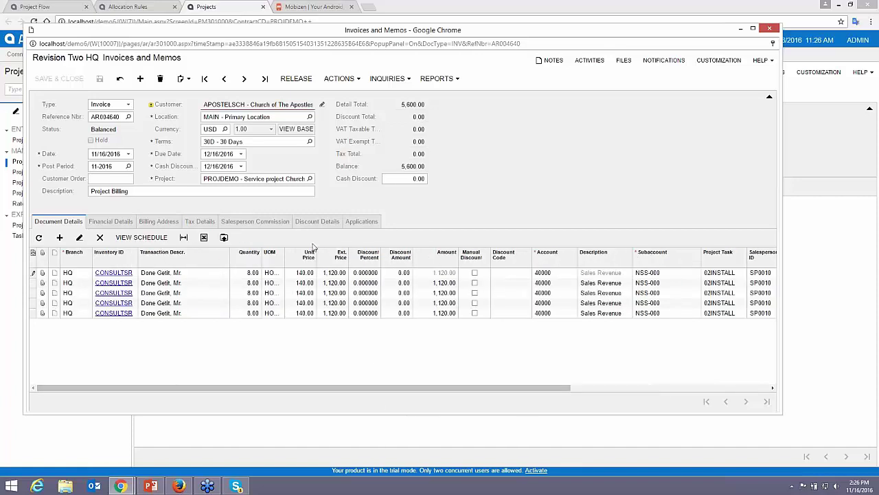
click(296, 78)
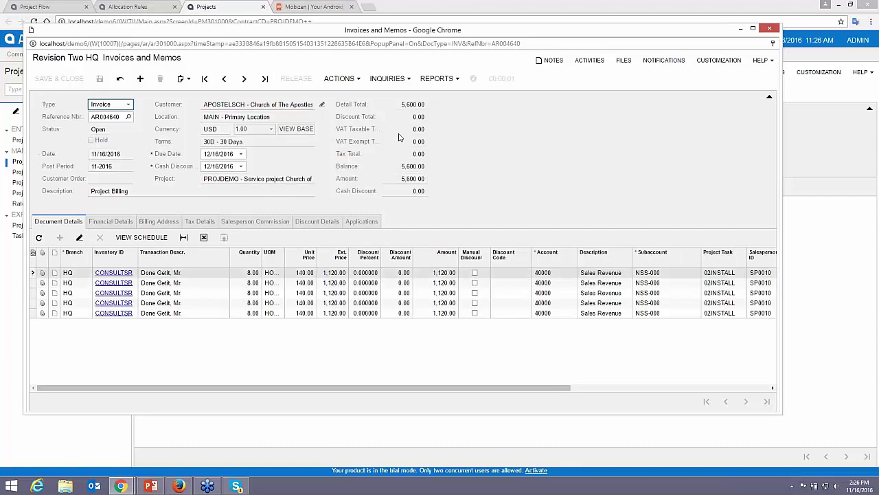
click(770, 30)
click(38, 7)
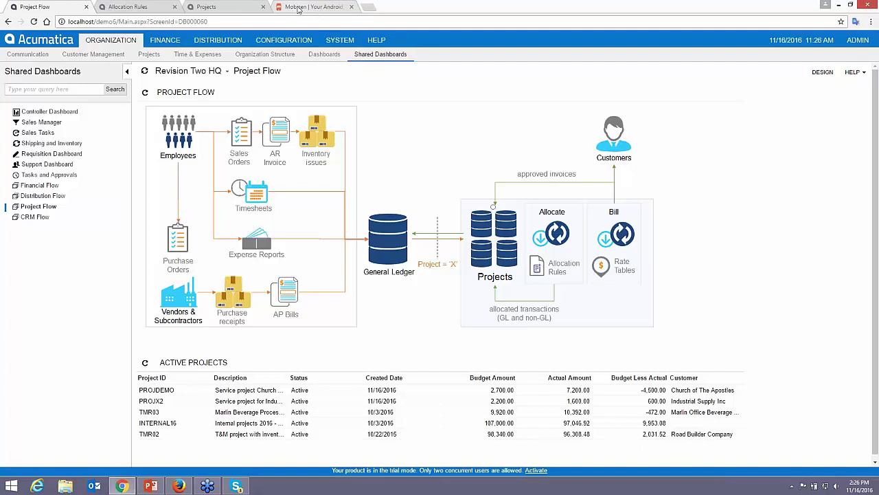
Switch to the Mobizen tab mirroring the connected phone
click(297, 9)
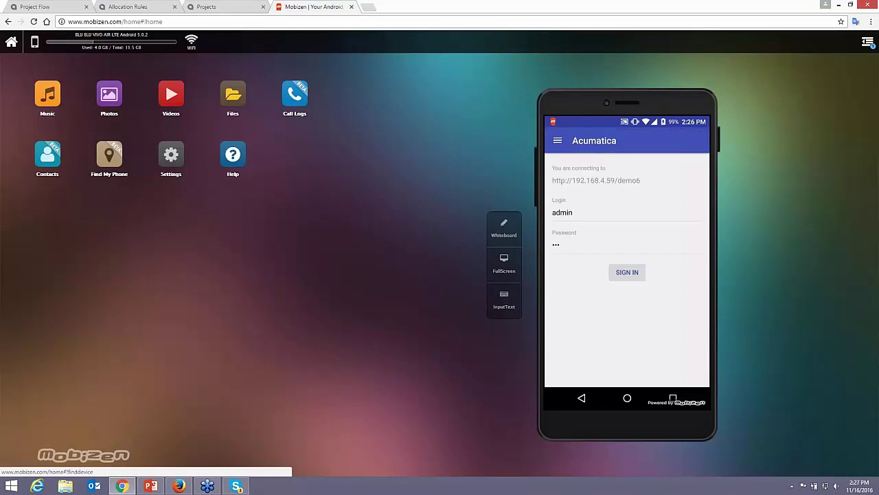
Mirror the phone at full size and scroll through the Revision Two HQ home tiles
click(500, 268)
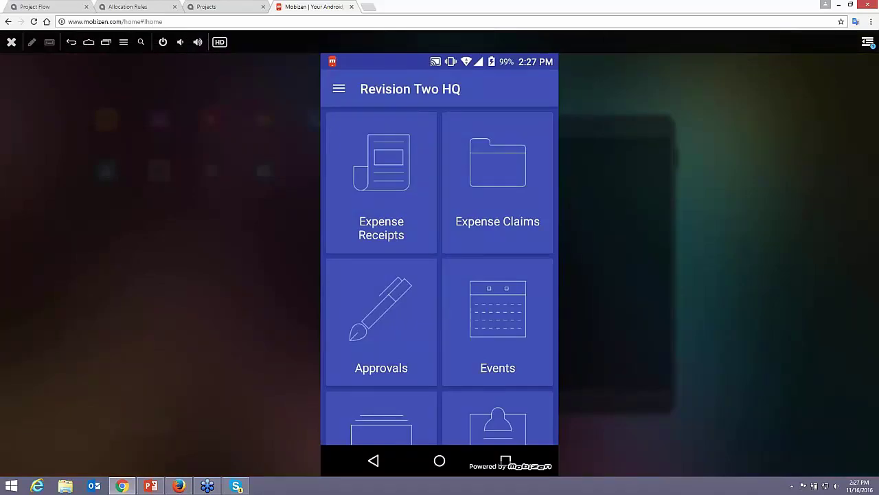
scroll(440, 275, down, 5)
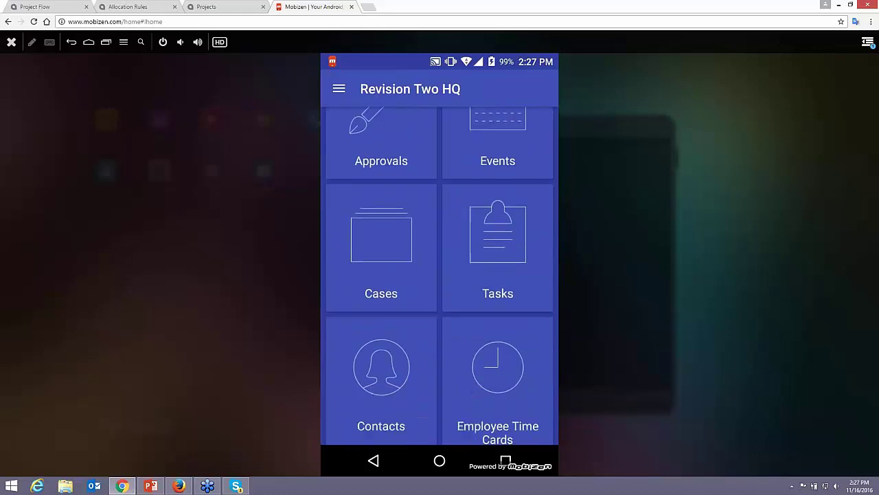
scroll(440, 274, down, 6)
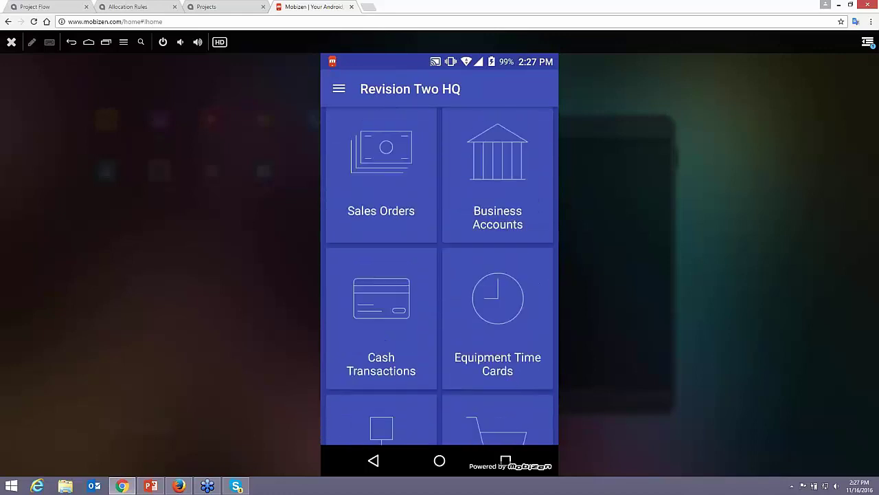
scroll(440, 275, down, 2)
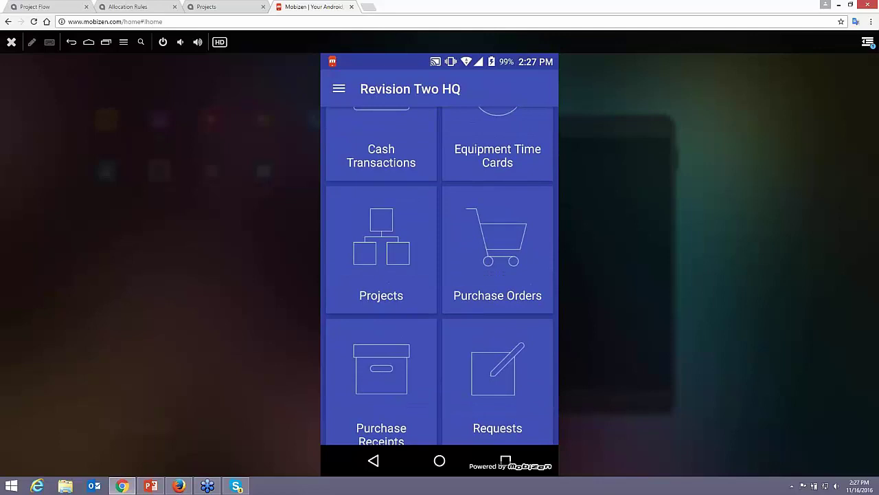
scroll(440, 275, up, 6)
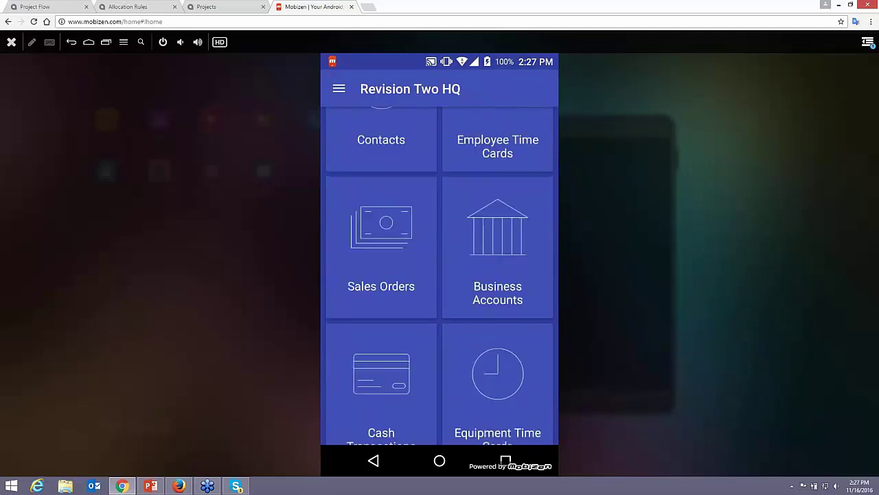
Start an expense receipt 'food for project' for Business dinner and lunch totalling 20.00
click(381, 182)
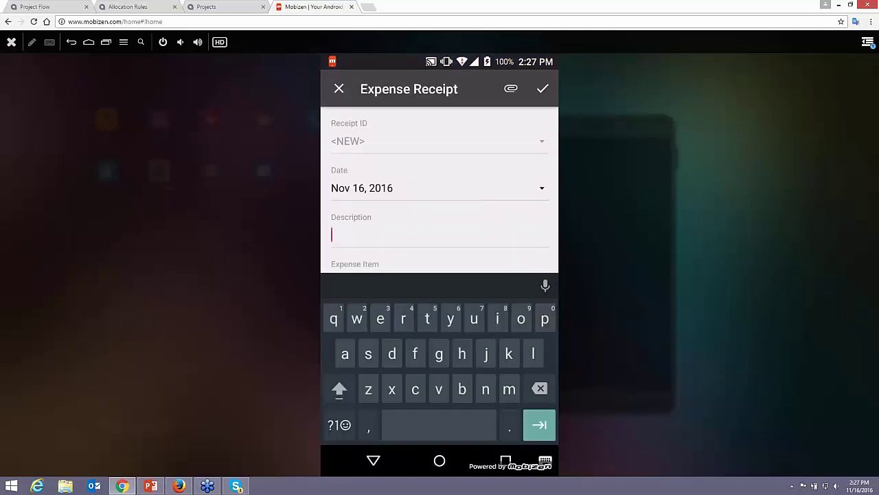
text(food)
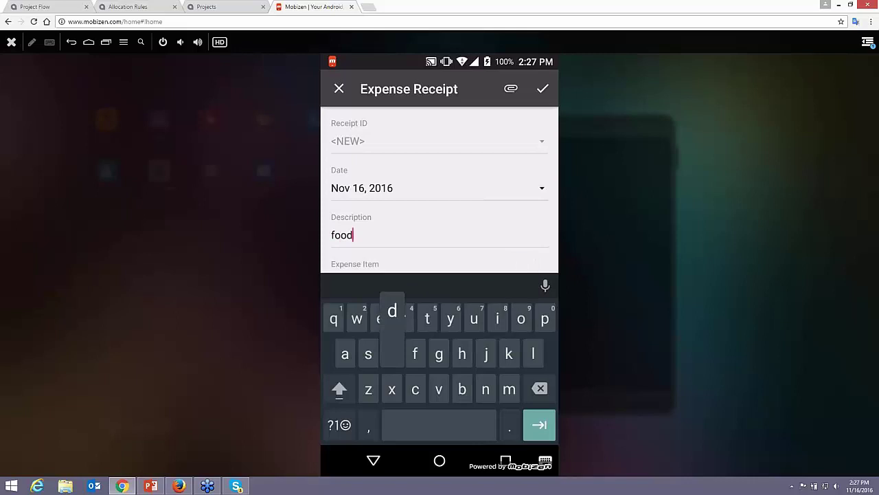
text( for pr)
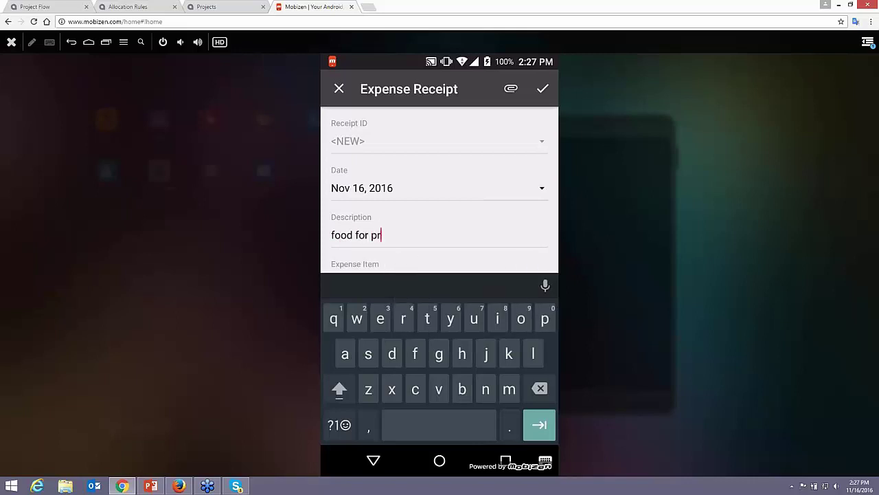
text(oject)
click(440, 260)
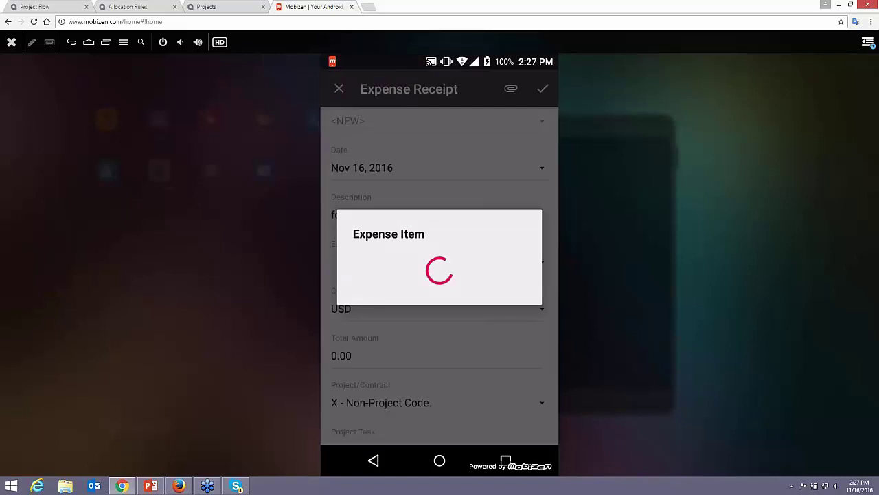
click(359, 207)
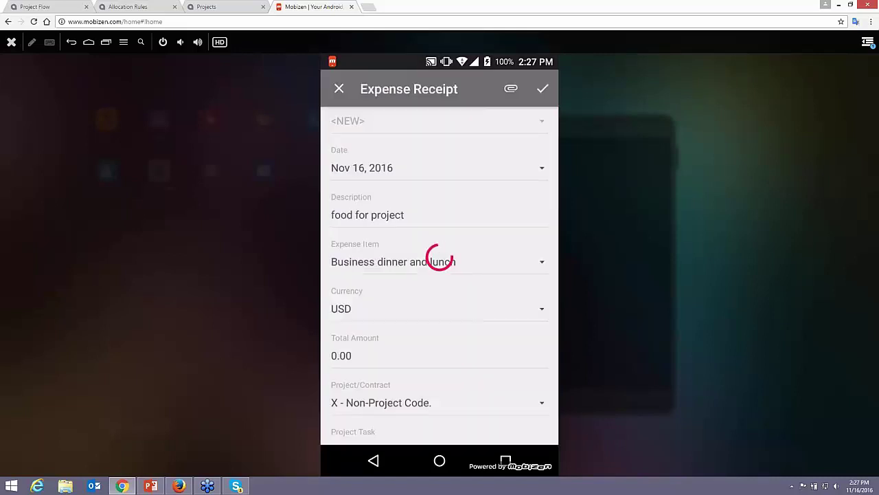
click(342, 355)
text(20)
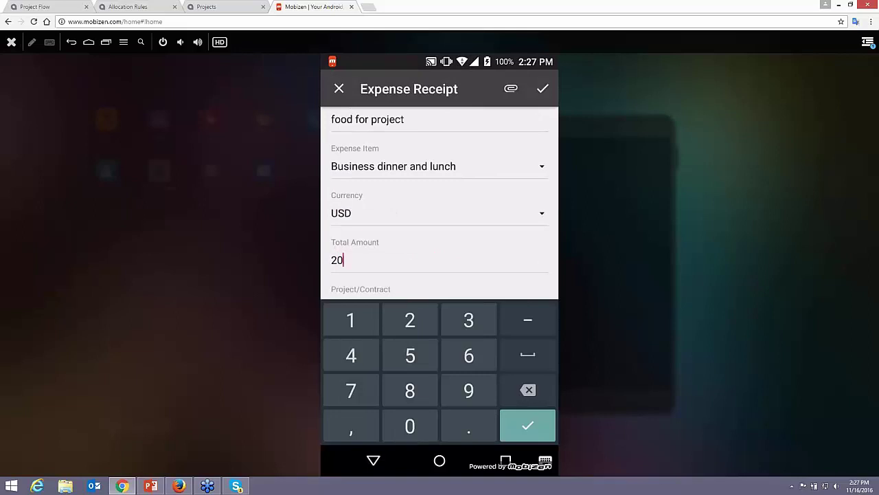
key(Return)
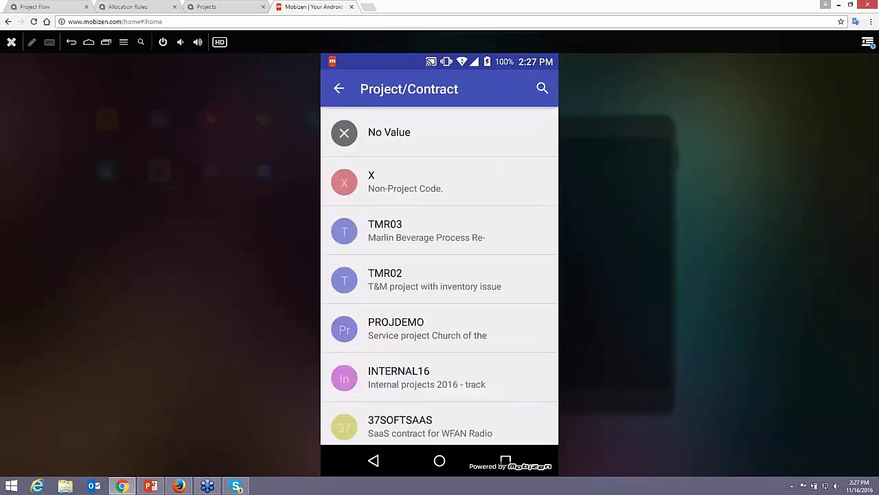
Charge the receipt to project PROJDEMO, task 02INSTALL - Installation, and show the attachment choices
click(427, 328)
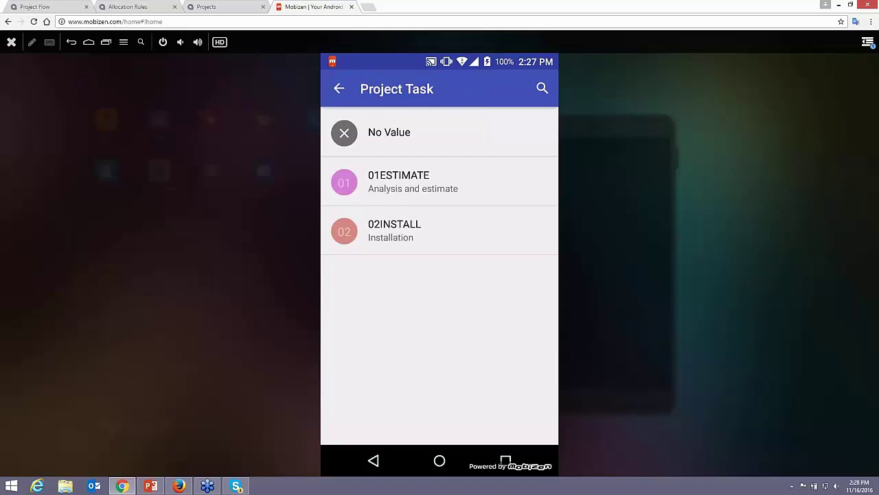
click(412, 182)
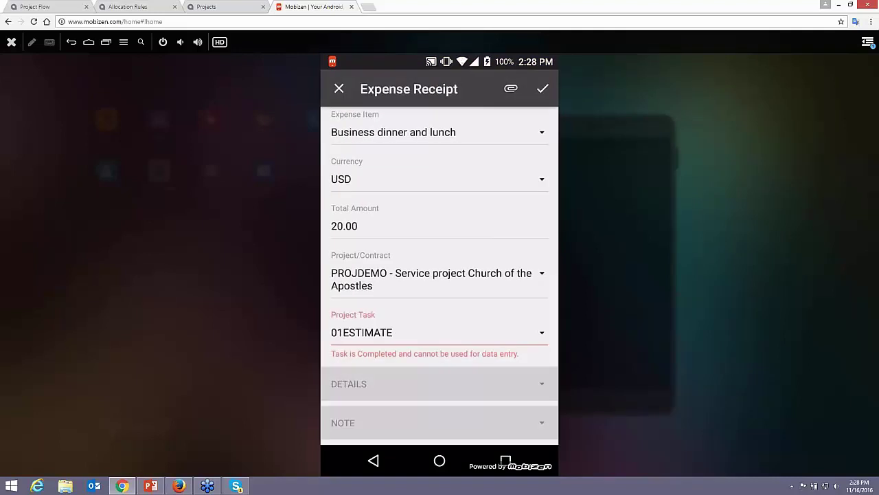
click(425, 332)
click(442, 244)
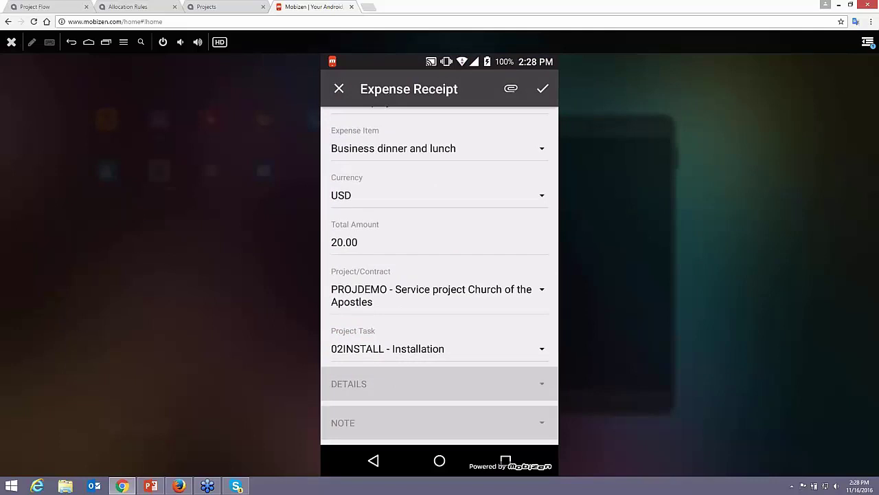
click(511, 89)
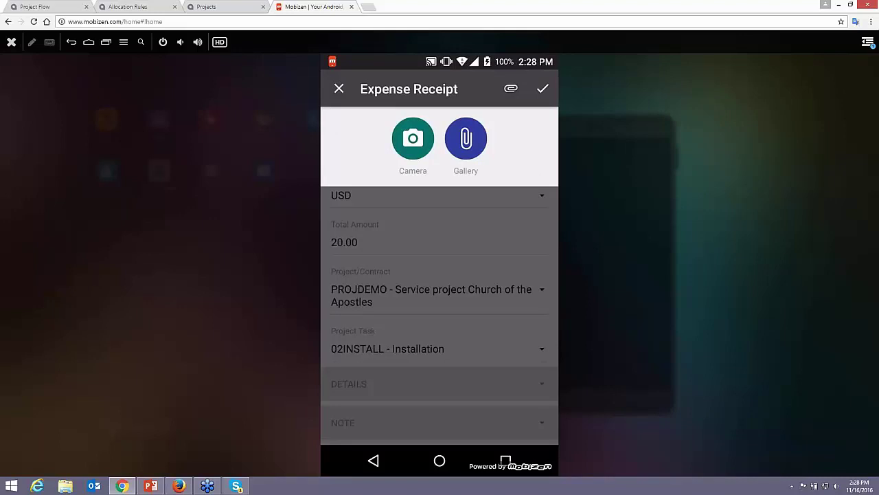
Attach a camera photo of the receipt and save the expense receipt
click(413, 139)
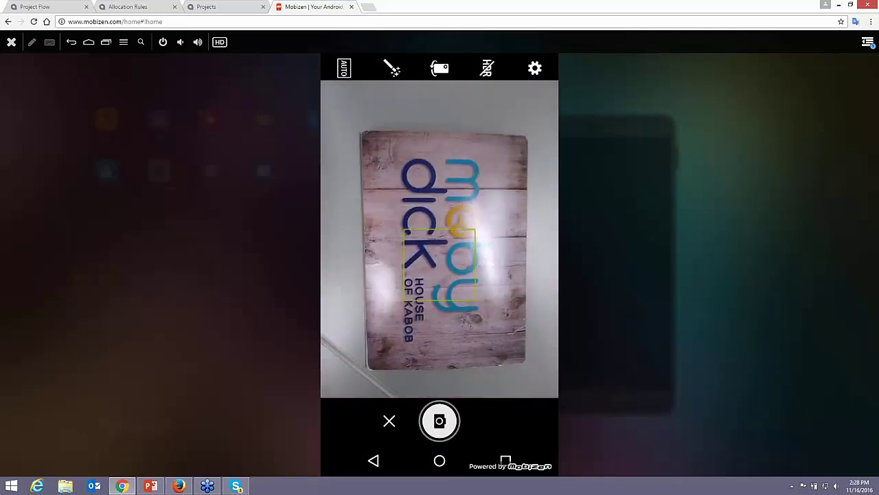
click(439, 420)
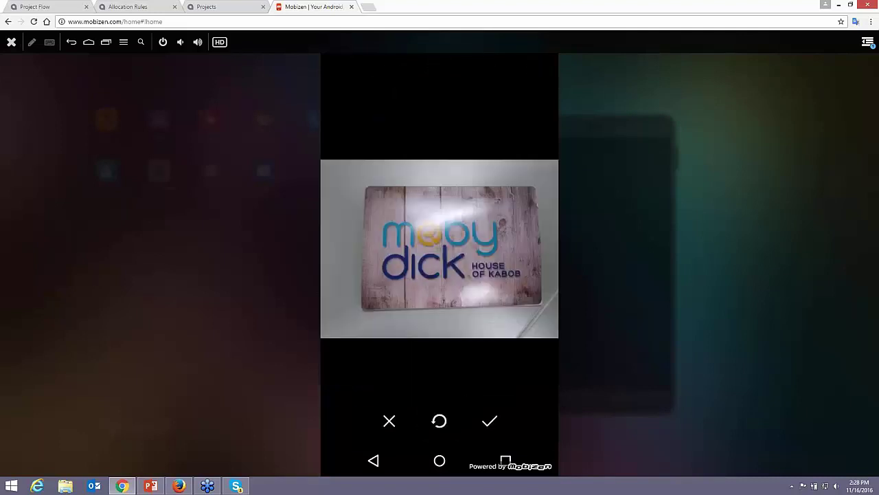
click(489, 421)
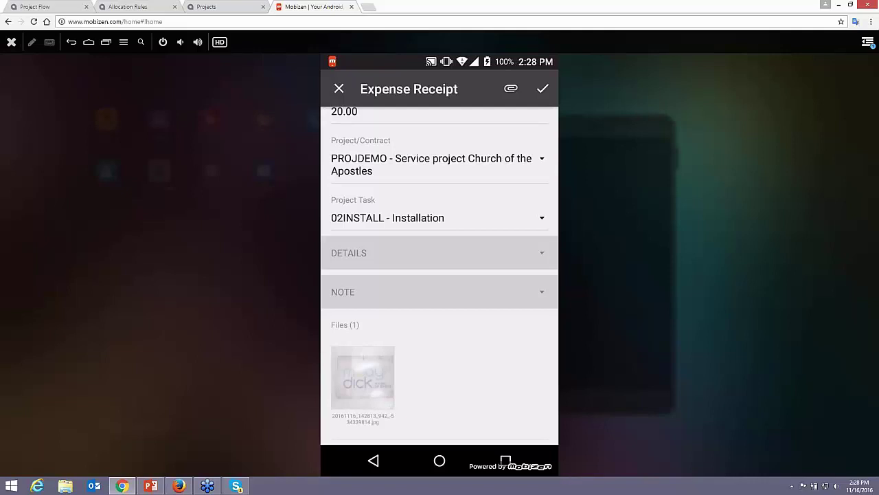
click(542, 88)
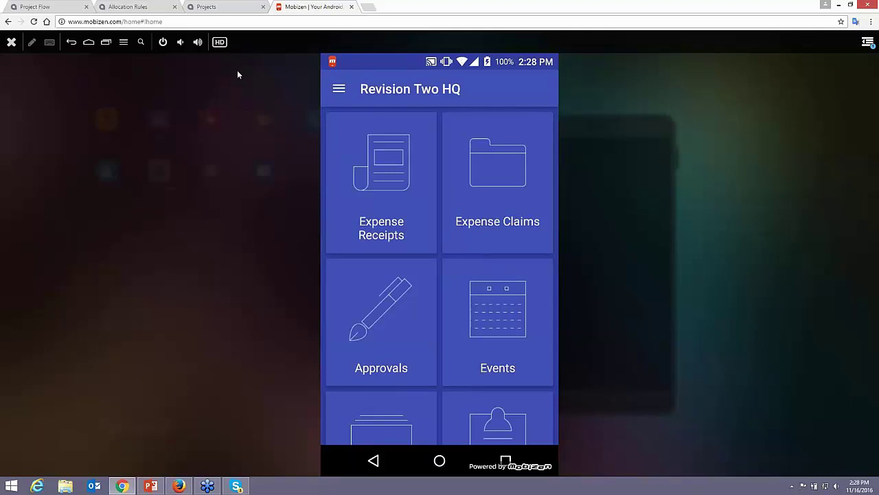
Return to the Project Flow dashboard and open the Project Summary report, prefilled for TMR03
click(224, 8)
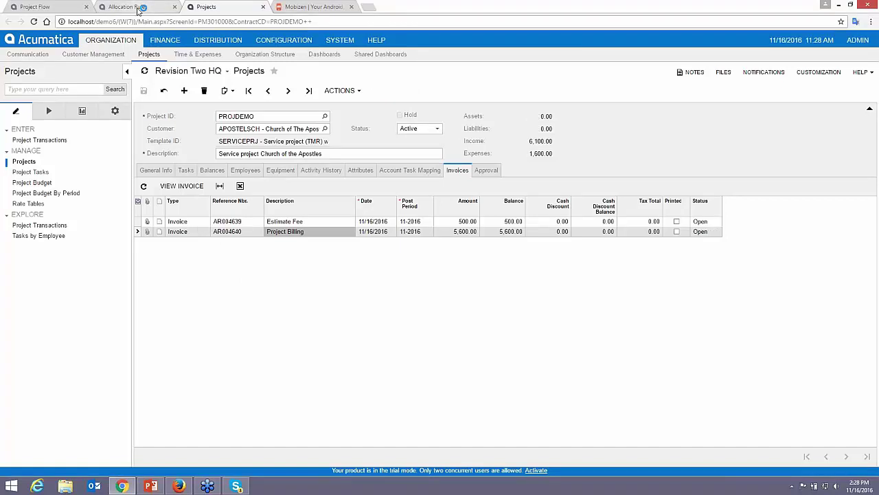
click(137, 7)
click(42, 7)
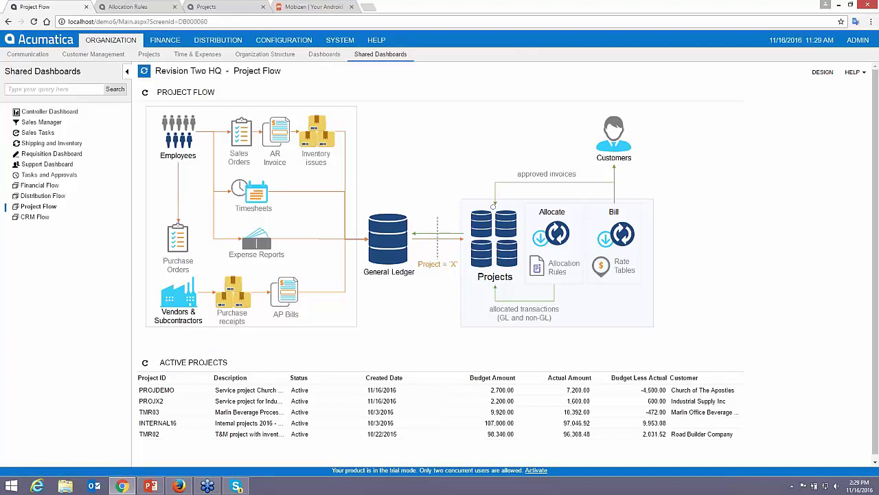
click(149, 54)
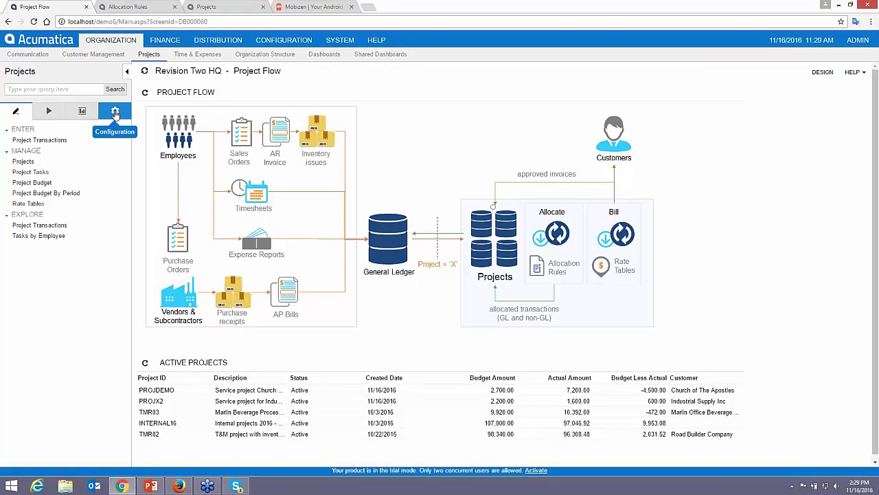
click(81, 112)
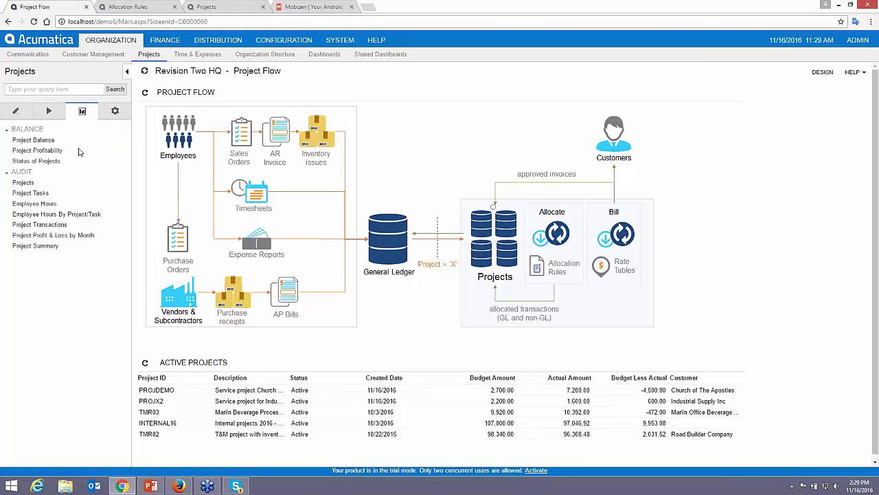
click(35, 246)
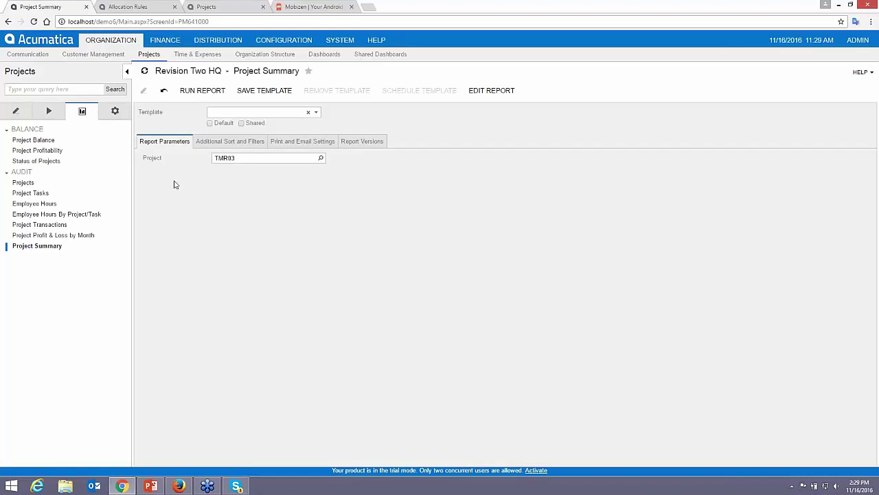
Run the TMR03 Project Summary and inspect purchase order PO000459 from it
click(197, 95)
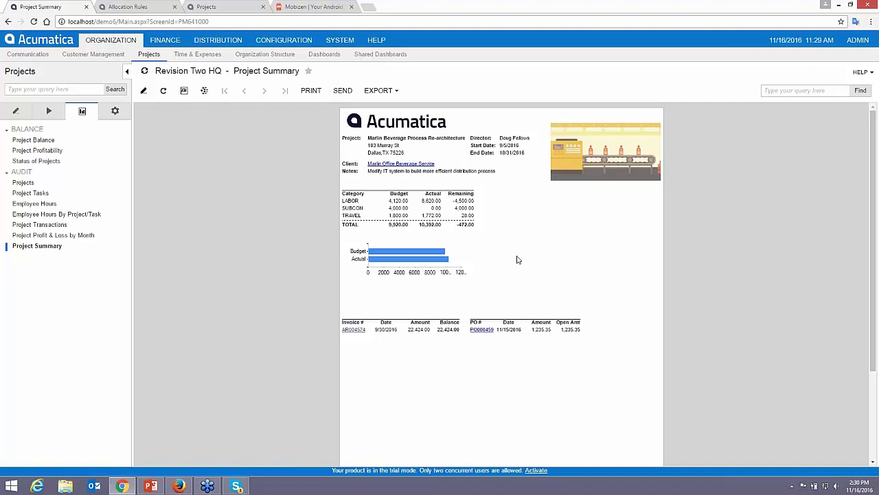
click(478, 331)
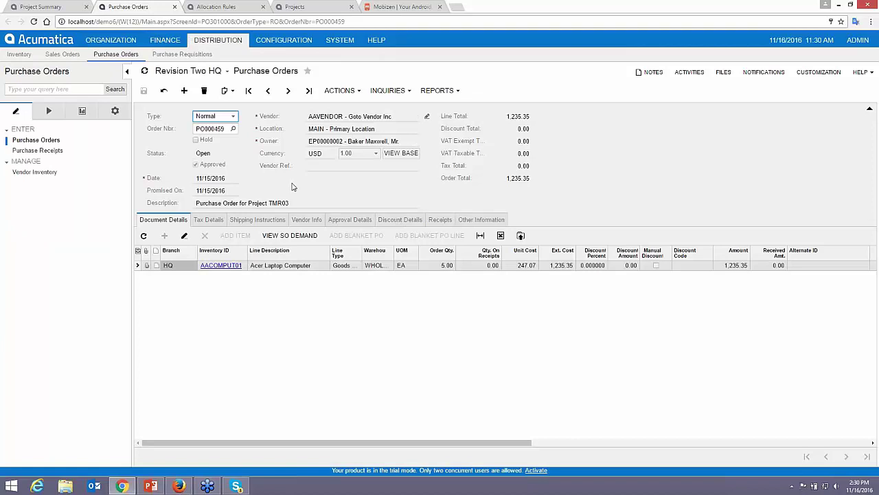
click(175, 7)
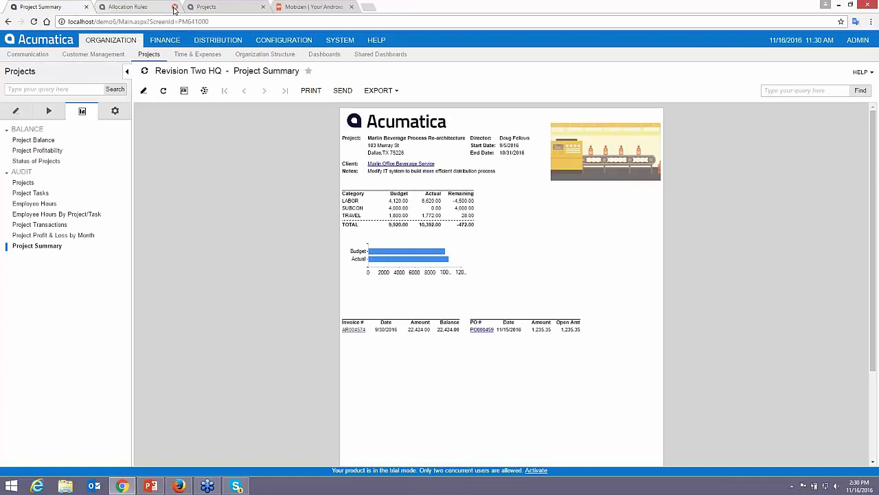
Close the extra browser tabs and open the Project Profit & Loss by Month report
click(174, 7)
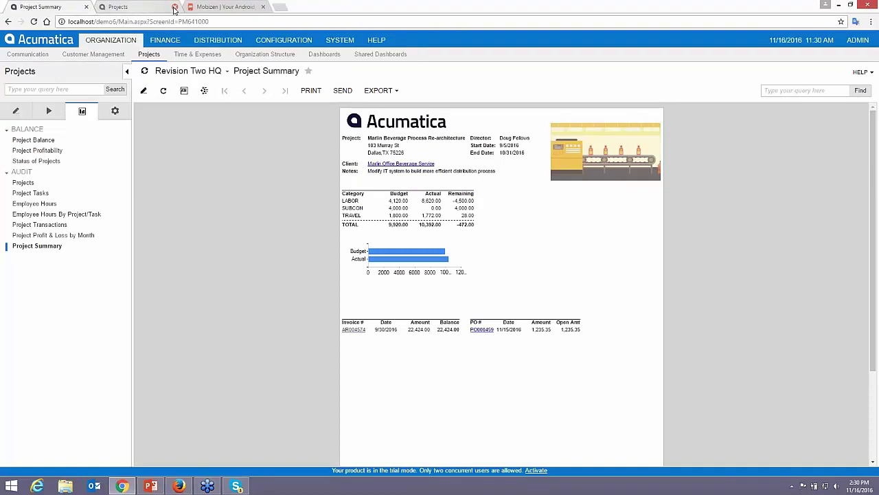
click(174, 7)
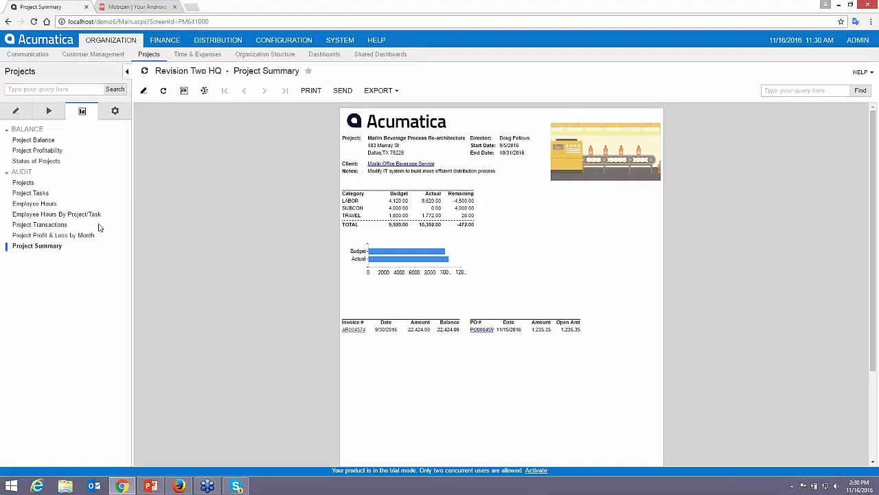
click(69, 236)
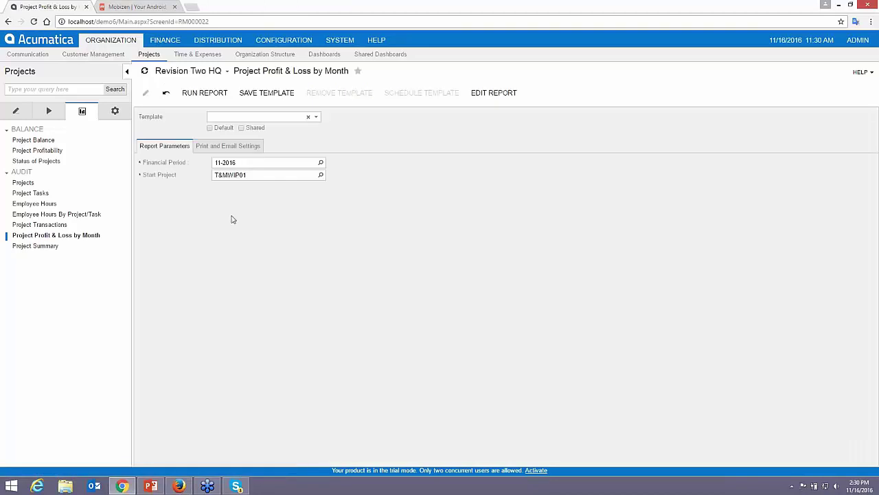
Run the Project Profit & Loss by Month report with start project PROJDEMO
click(251, 176)
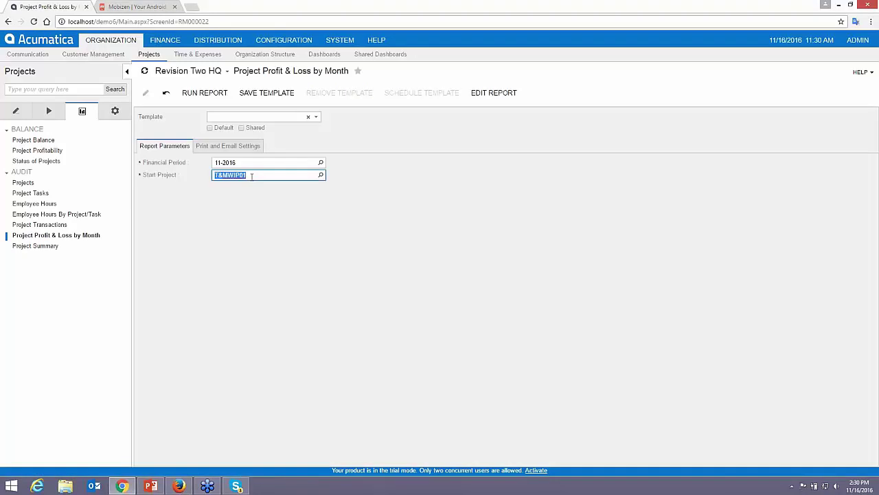
text(PROJDEMO)
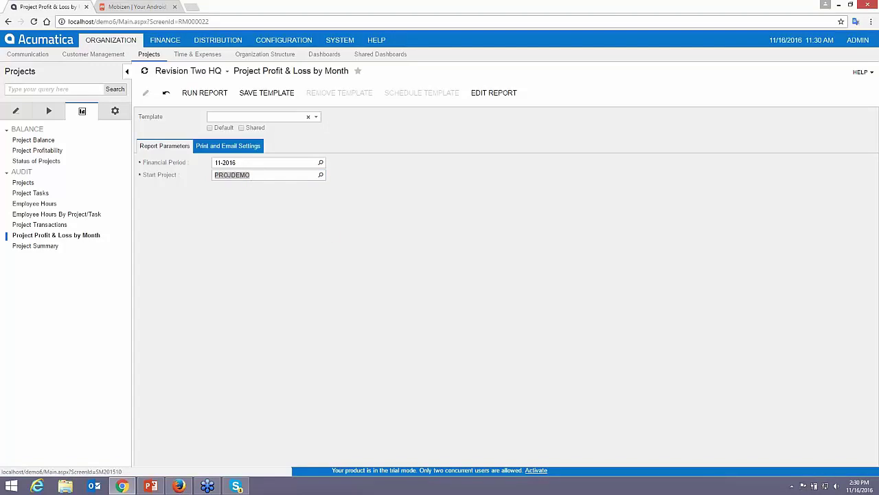
click(205, 92)
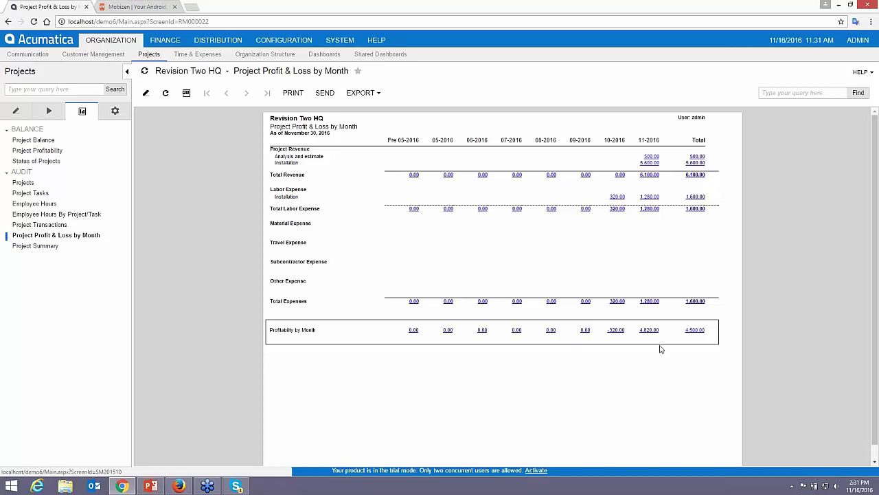
Run the Project Transactions report for project PROJDEMO, fixing a mistyped project id
click(23, 227)
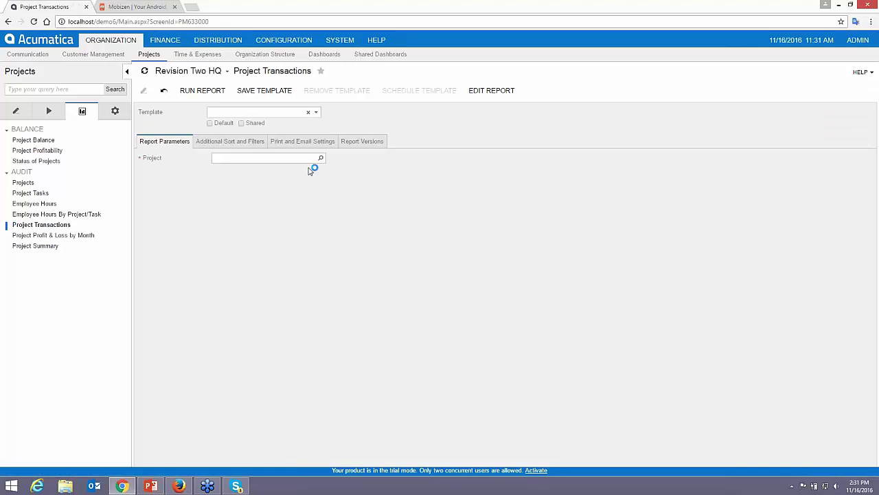
click(307, 159)
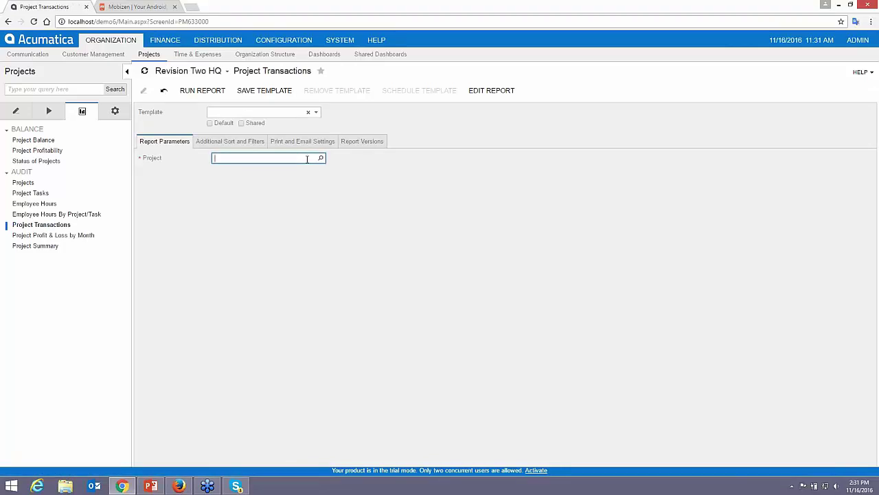
text(demoproj)
key(BackSpace)
key(BackSpace)
key(BackSpace)
key(BackSpace)
key(BackSpace)
key(BackSpace)
key(BackSpace)
key(BackSpace)
text(projdemo)
key(ctrl+a)
click(202, 90)
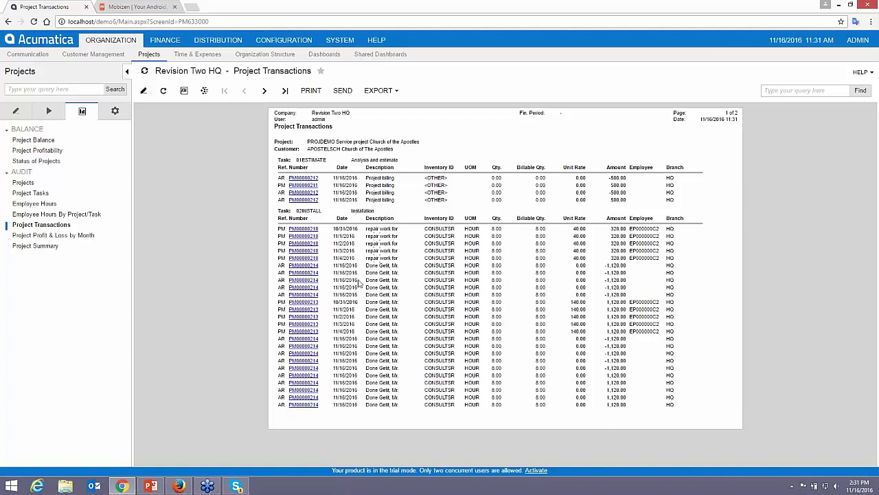
Open the Generic Inquiry screen under System > Customization
click(115, 114)
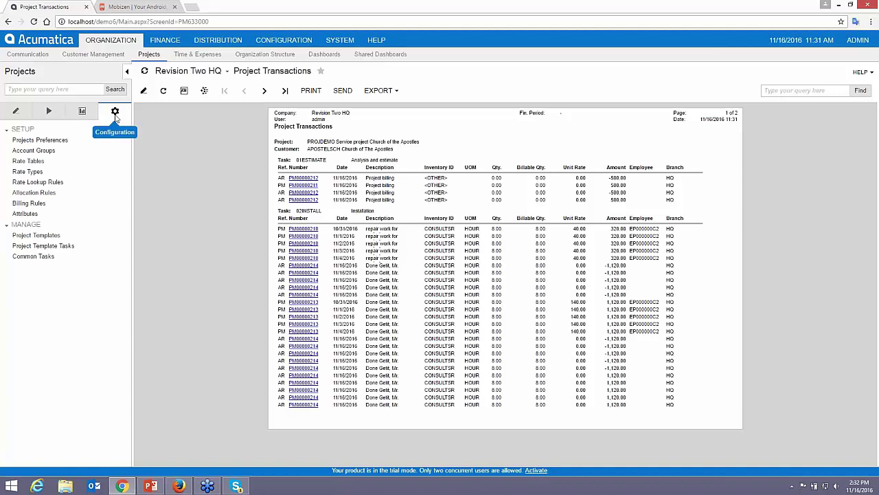
click(340, 40)
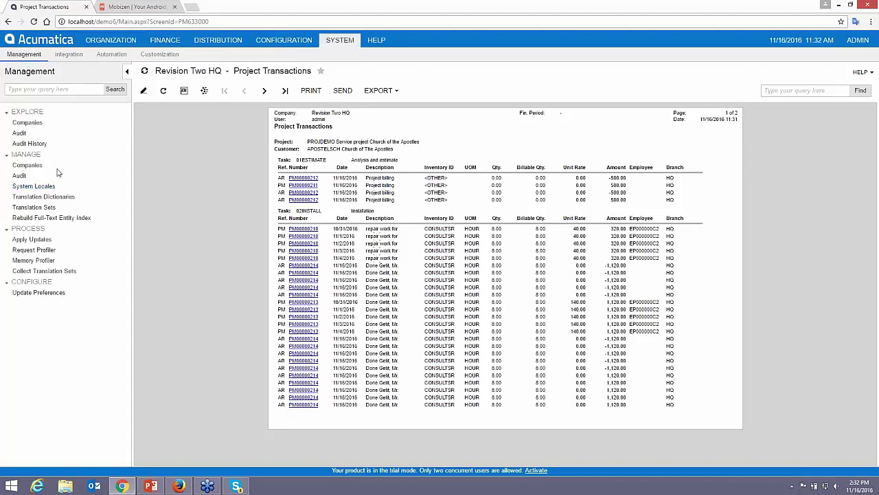
click(160, 54)
click(42, 136)
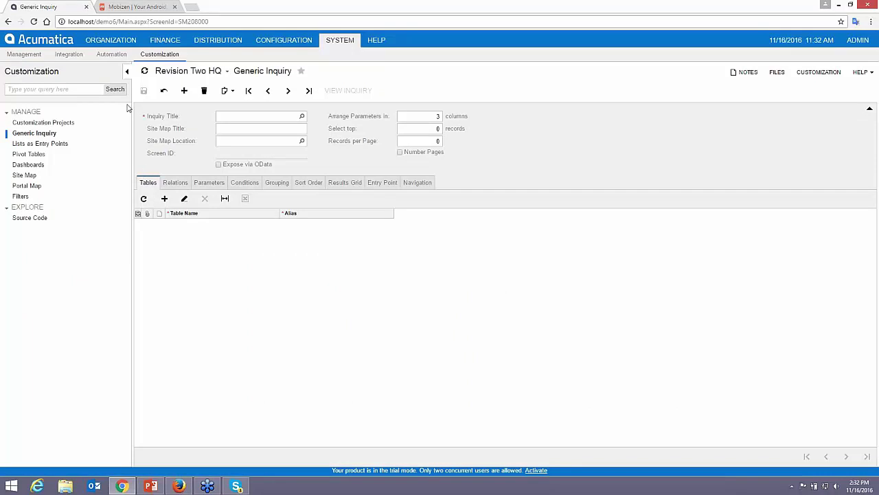
Return to the Organization area, then present the 'What is Project Accounting?' slide full screen
click(129, 42)
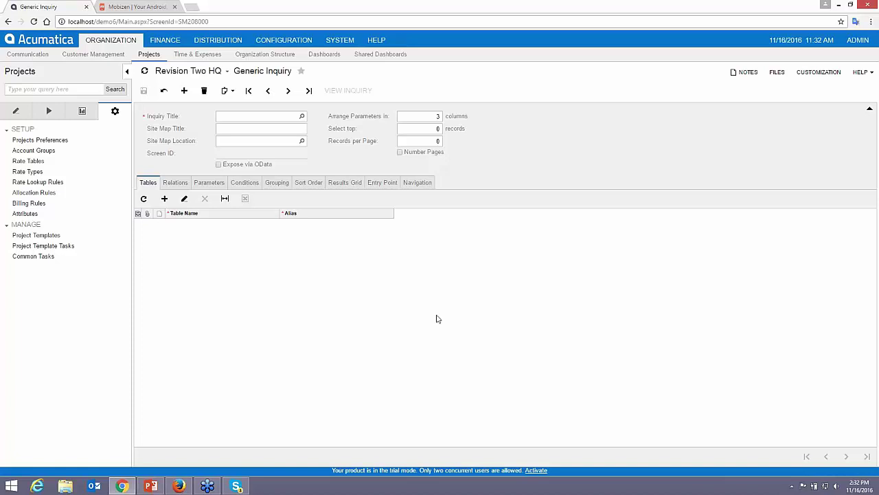
key(alt+Tab)
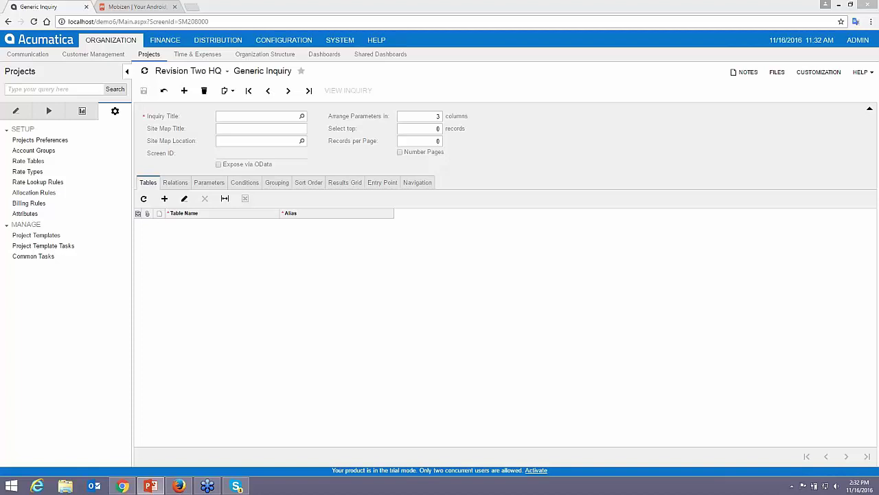
click(150, 486)
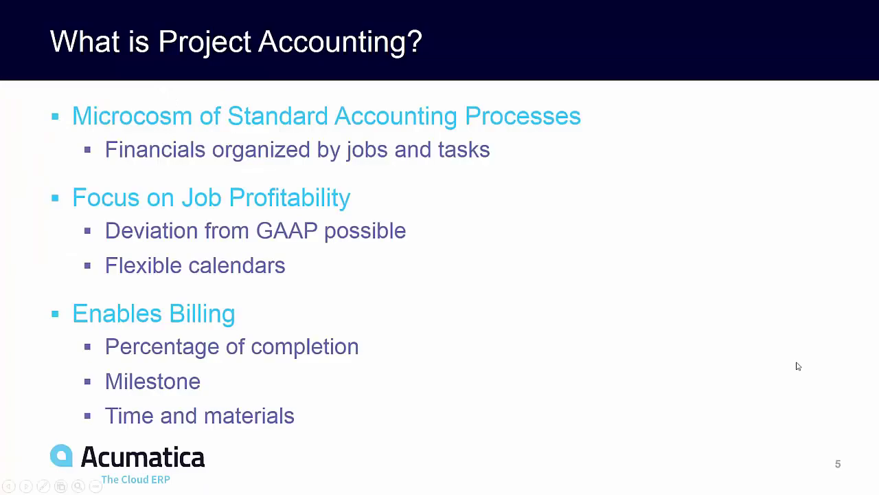